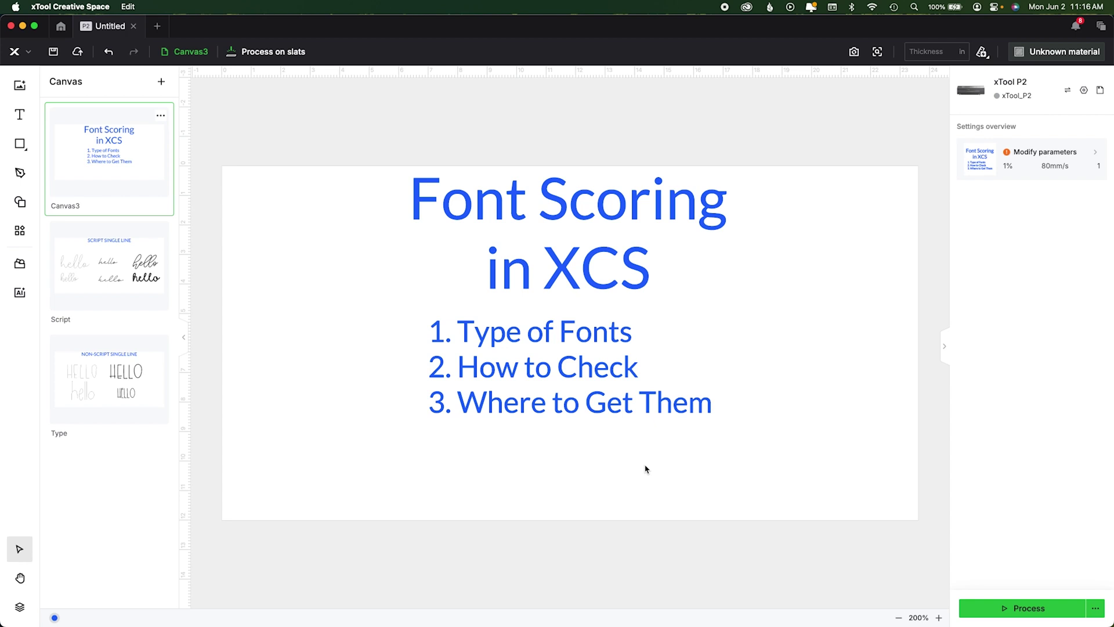
Check for software updates from the home page, dismiss the result, and return to the Untitled project.
{"action": "left_click", "coordinate": [61, 25]}
{"action": "left_click", "coordinate": [70, 6]}
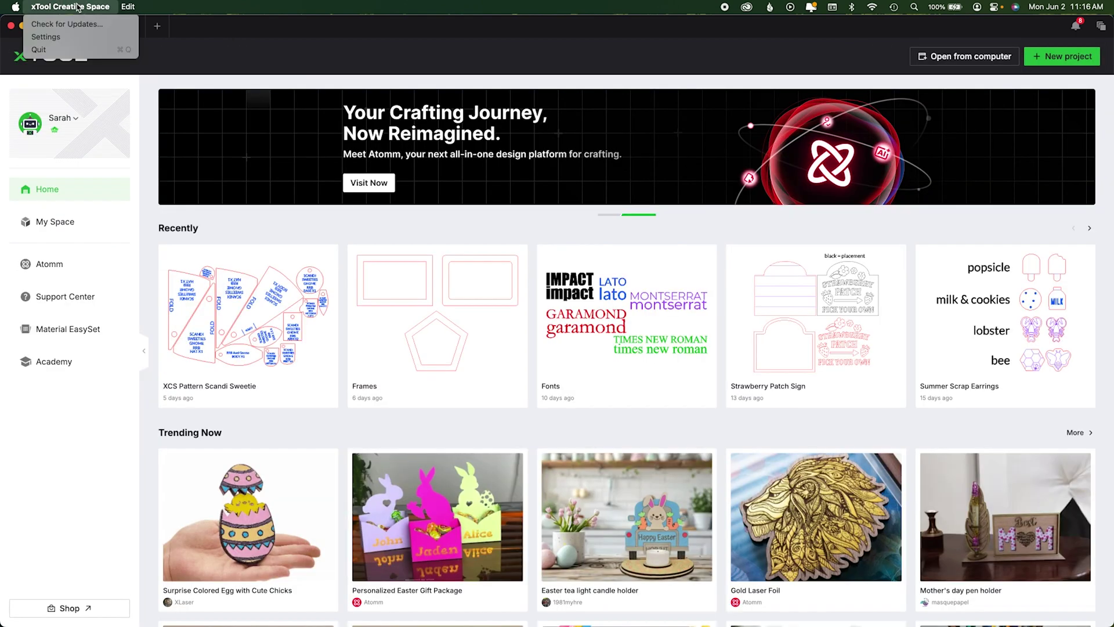
{"action": "left_click", "coordinate": [82, 25]}
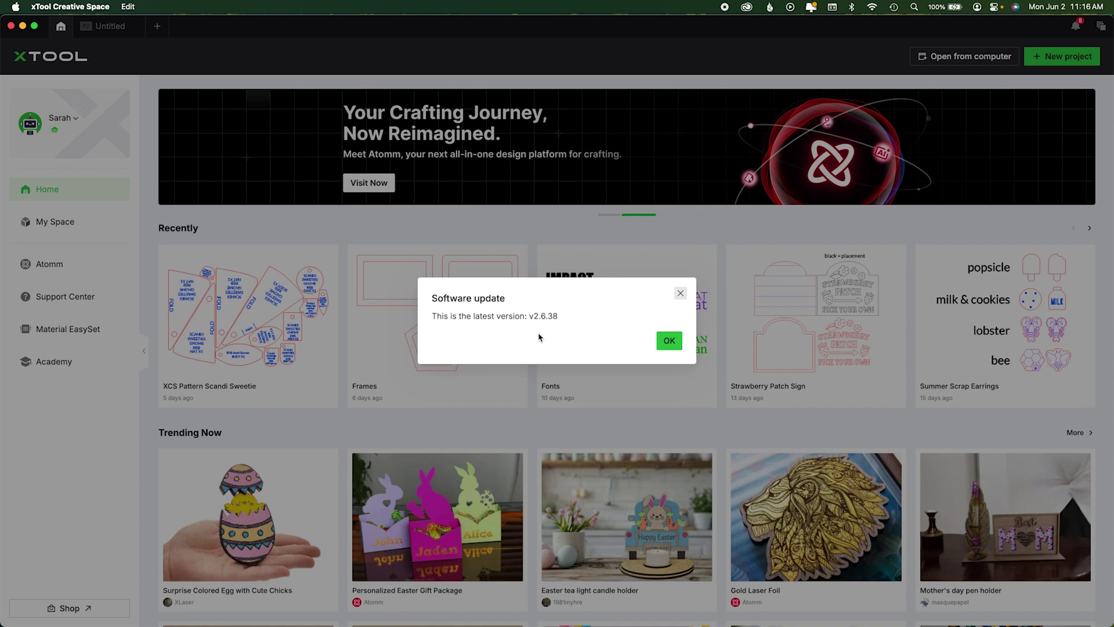
{"action": "left_click", "coordinate": [669, 340]}
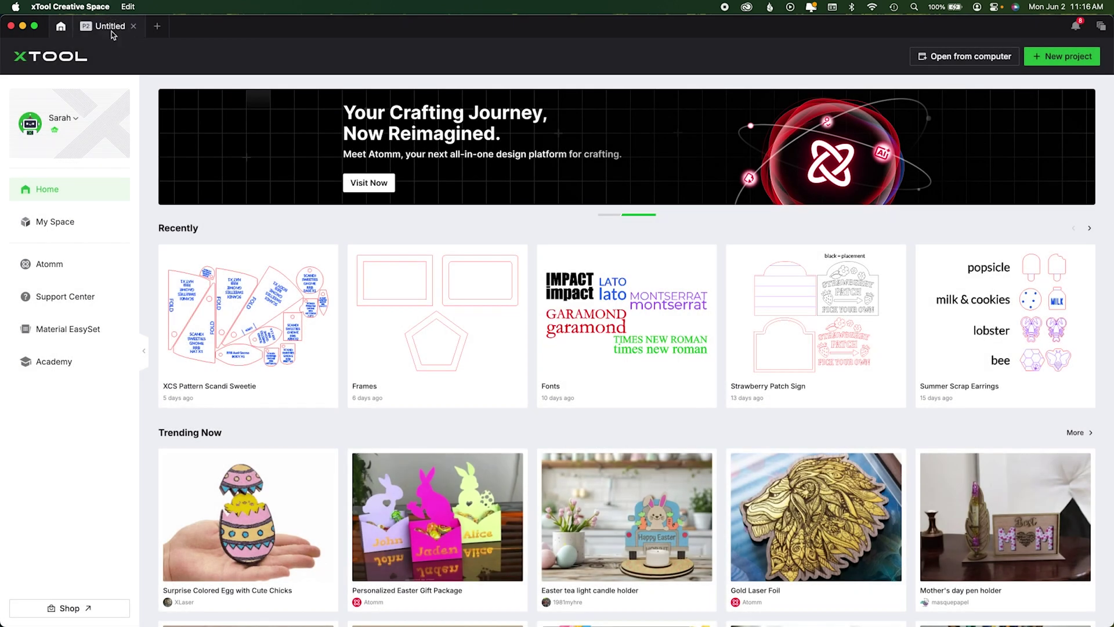
{"action": "left_click", "coordinate": [108, 25]}
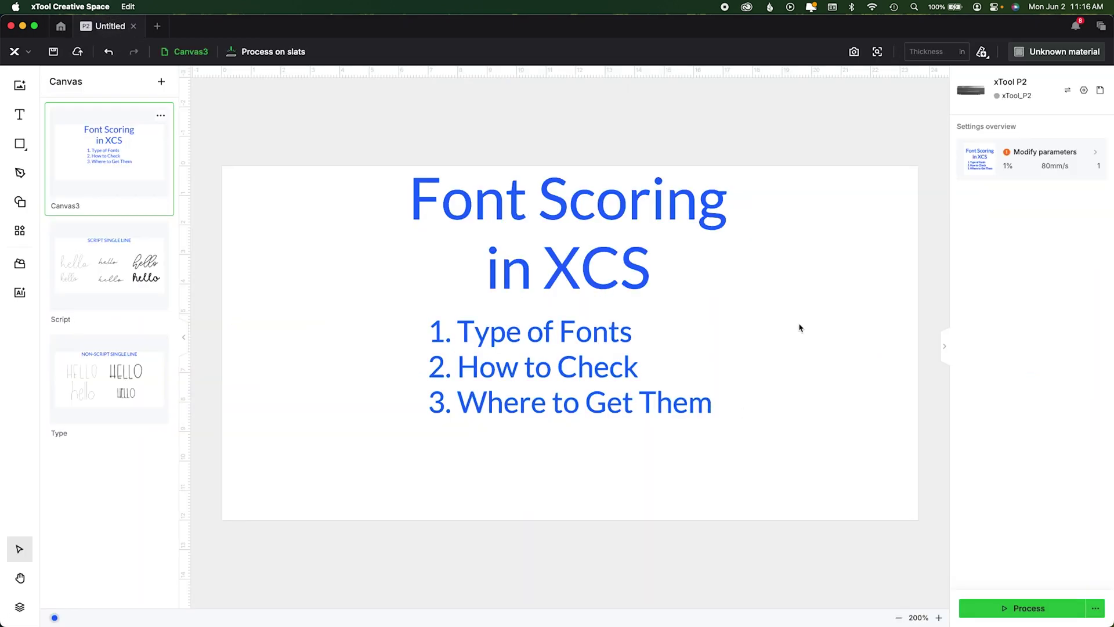
Show the grid on the work area and open the Script canvas.
{"action": "right_click", "coordinate": [874, 333]}
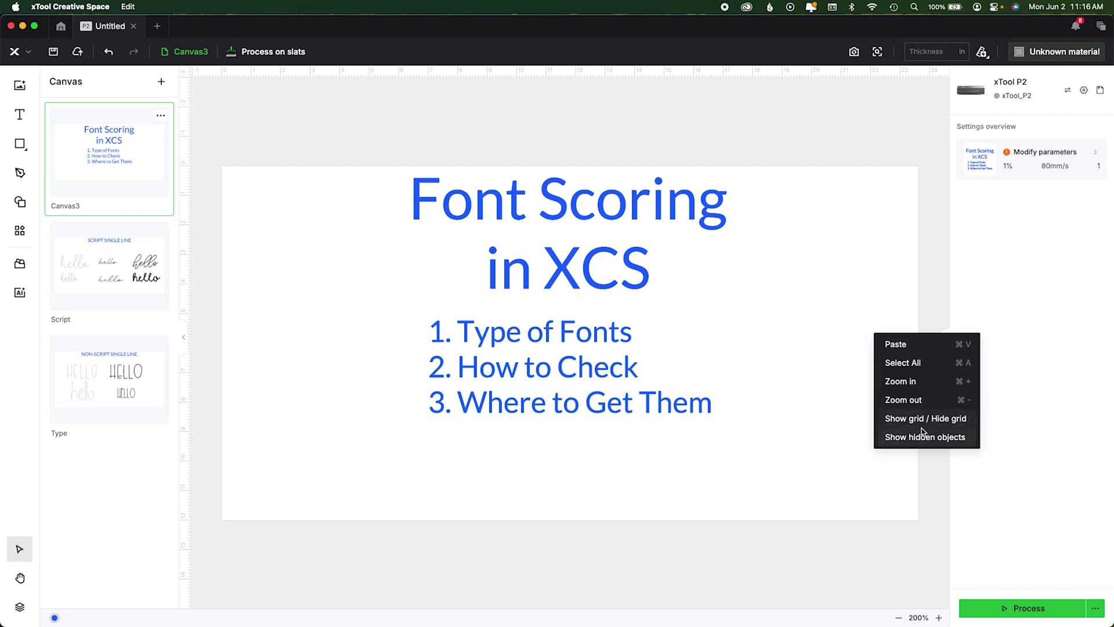
{"action": "left_click", "coordinate": [922, 421]}
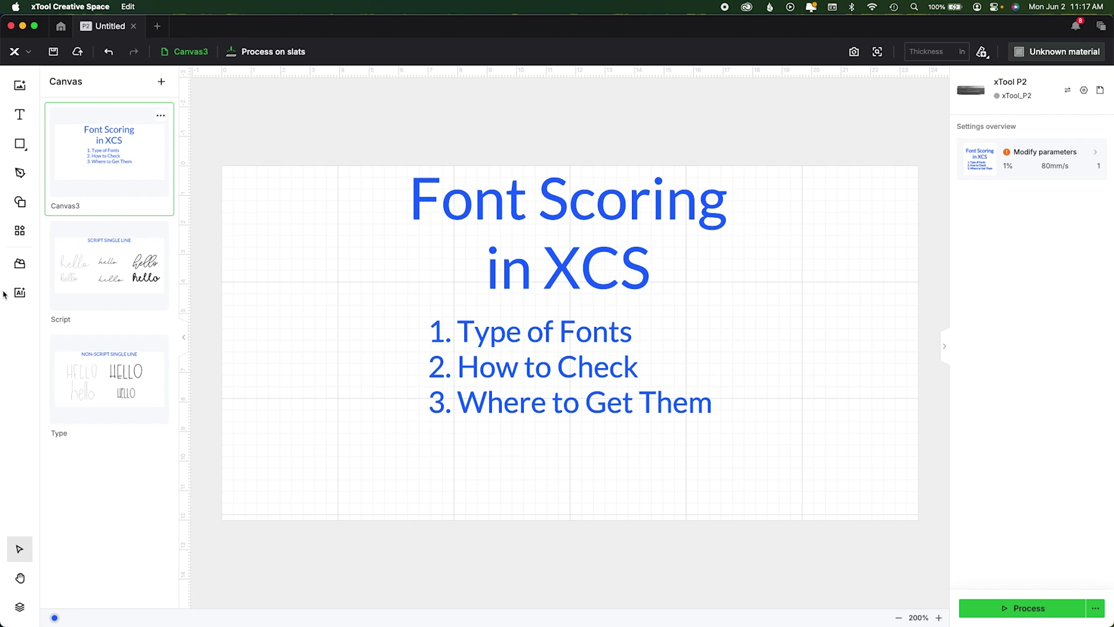
{"action": "left_click", "coordinate": [130, 269]}
{"action": "left_click", "coordinate": [408, 520]}
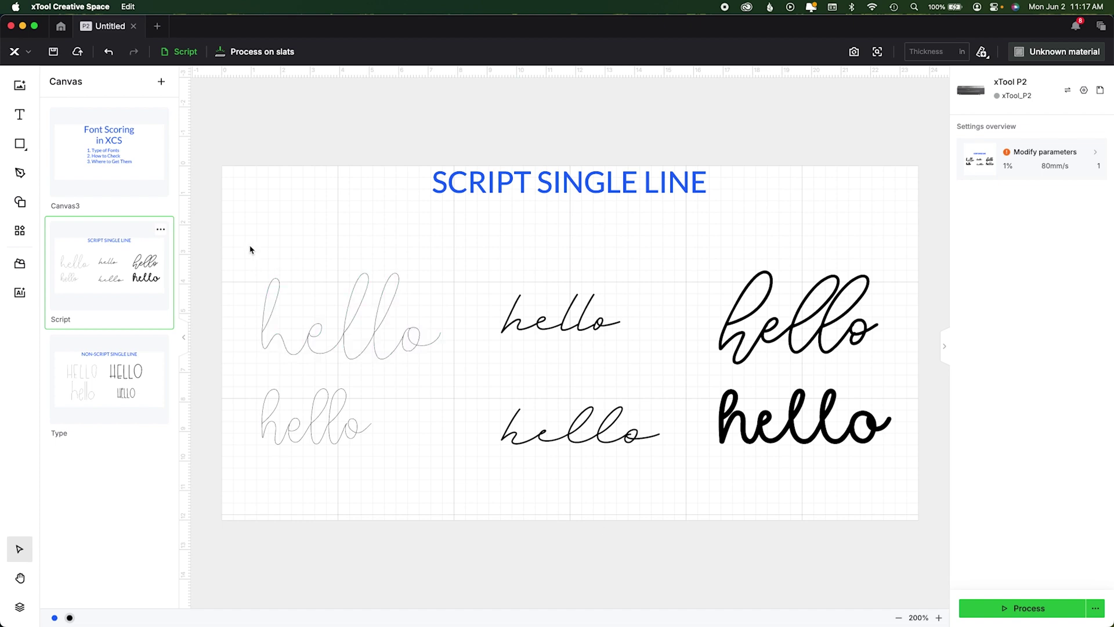
Set all six hello texts on the Script canvas to Score processing.
{"action": "left_click_drag", "start_coordinate": [229, 241], "coordinate": [831, 510]}
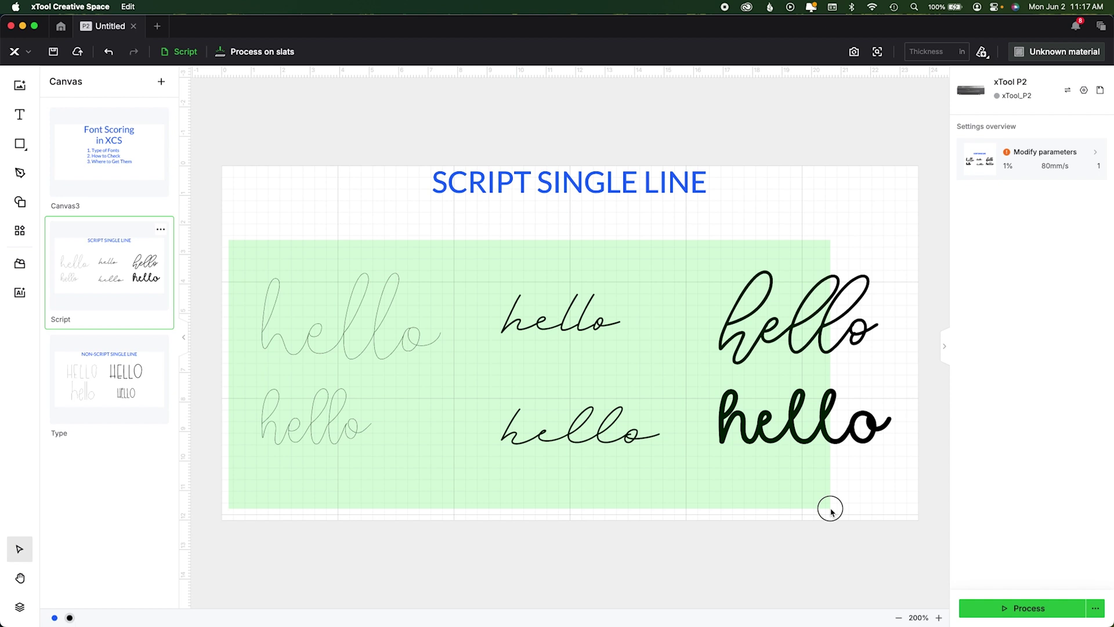
{"action": "left_click_drag", "start_coordinate": [831, 508], "coordinate": [830, 511]}
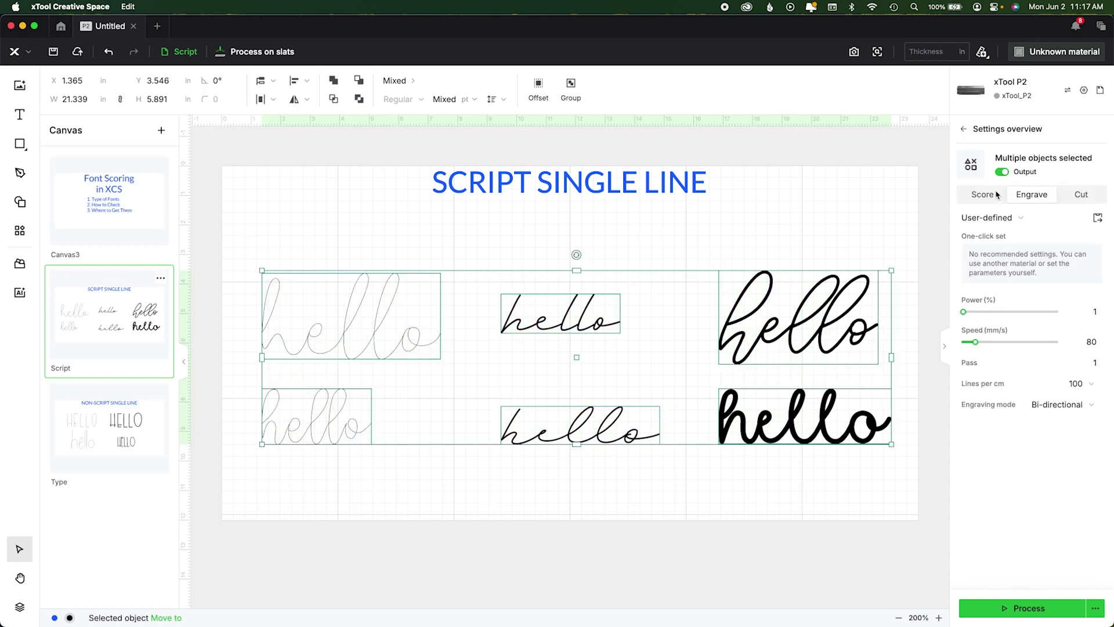
{"action": "left_click", "coordinate": [980, 198]}
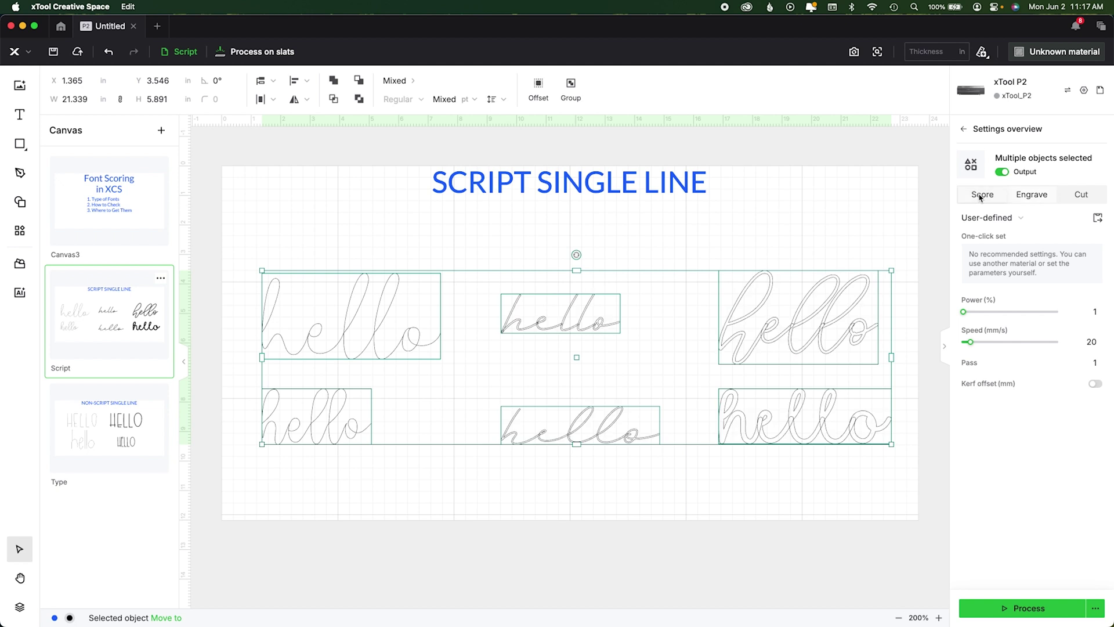
{"action": "left_click", "coordinate": [880, 185]}
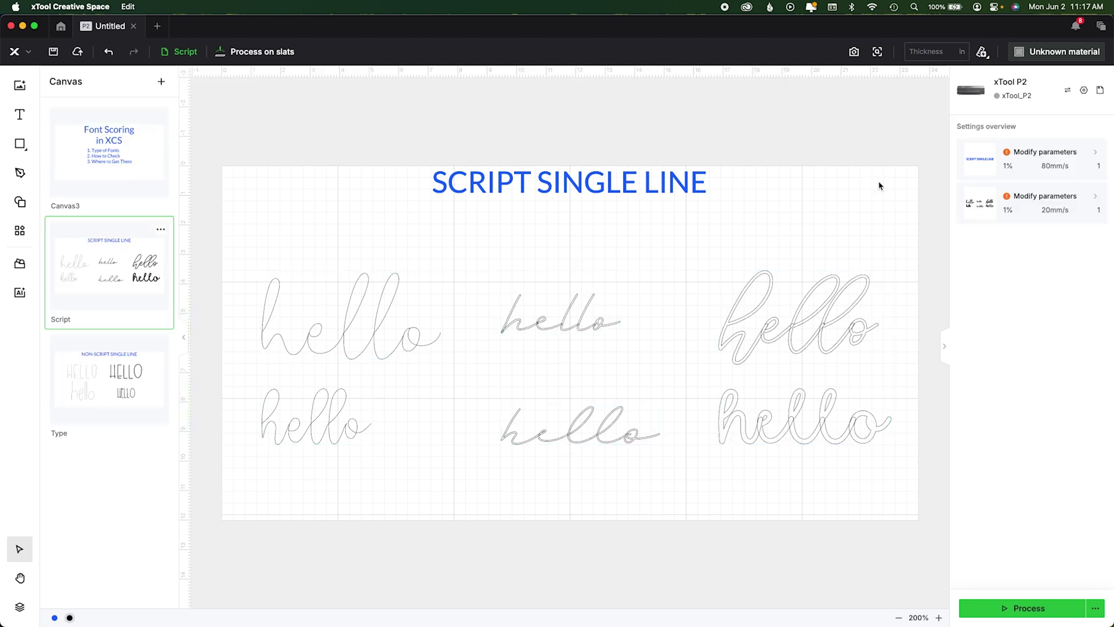
Weld the overlapping letters within each of the three hello texts in the upper row.
{"action": "left_click", "coordinate": [810, 308]}
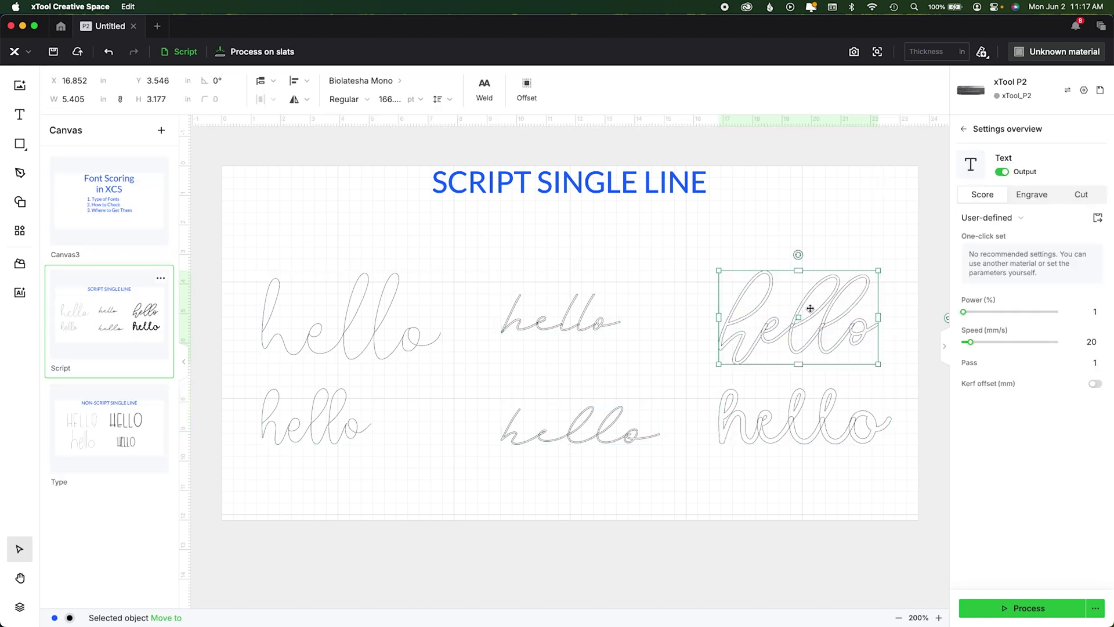
{"action": "left_click", "coordinate": [563, 317]}
{"action": "left_click", "coordinate": [482, 99]}
{"action": "left_click", "coordinate": [398, 311]}
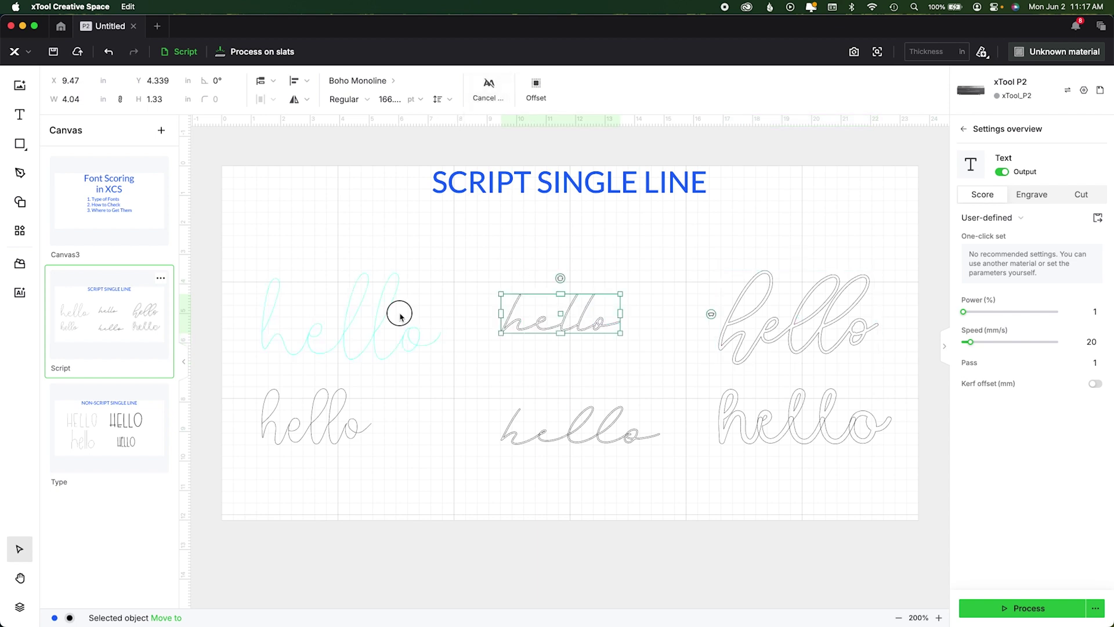
{"action": "left_click", "coordinate": [833, 202]}
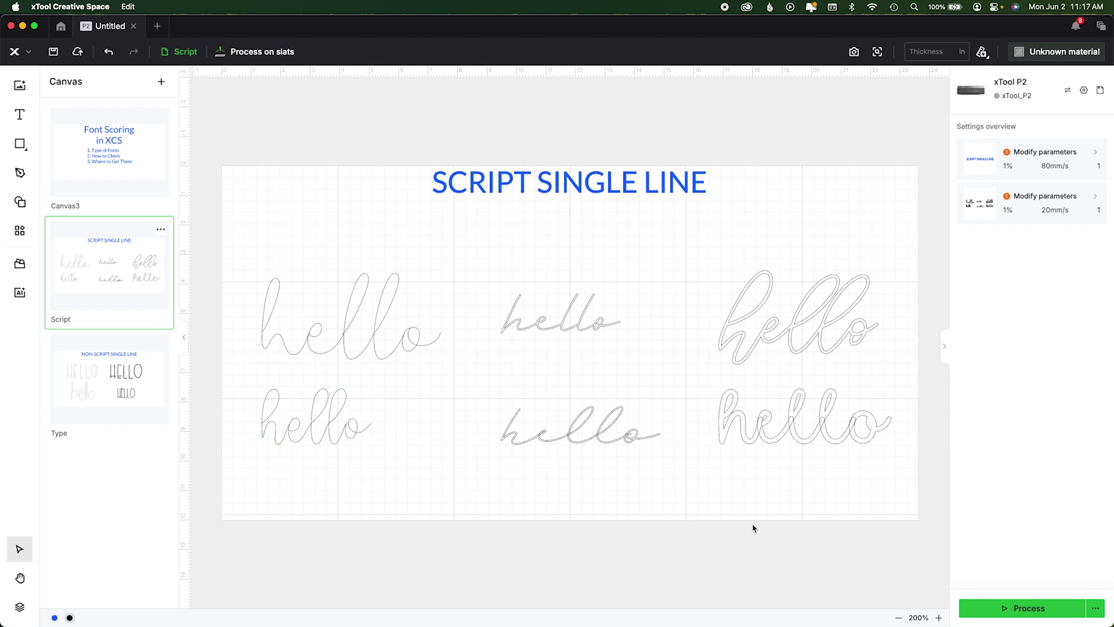
Try appending "sladkfjasd" to the welded upper-right hello text, and remove the added letters.
{"action": "left_click", "coordinate": [771, 343]}
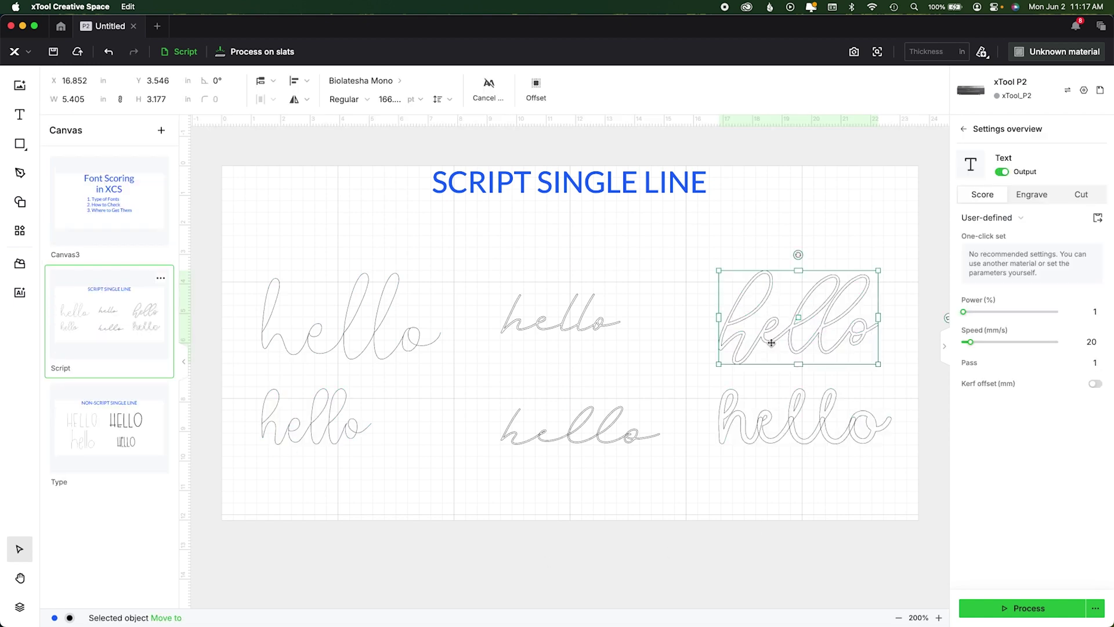
{"action": "double_click", "coordinate": [772, 343]}
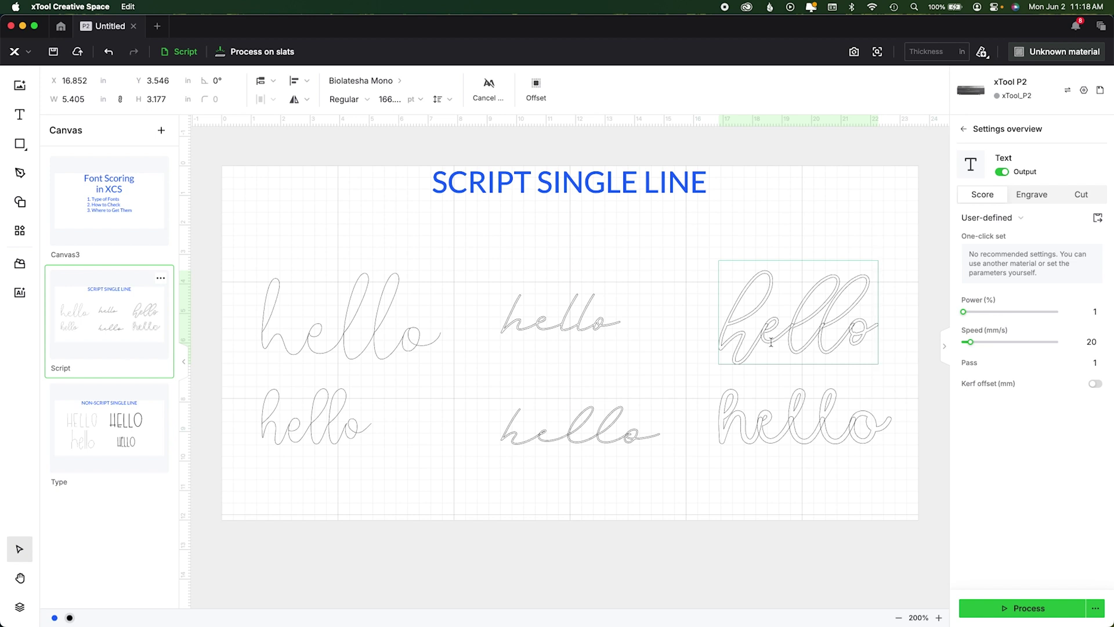
{"action": "type", "text": "sladkfjasd"}
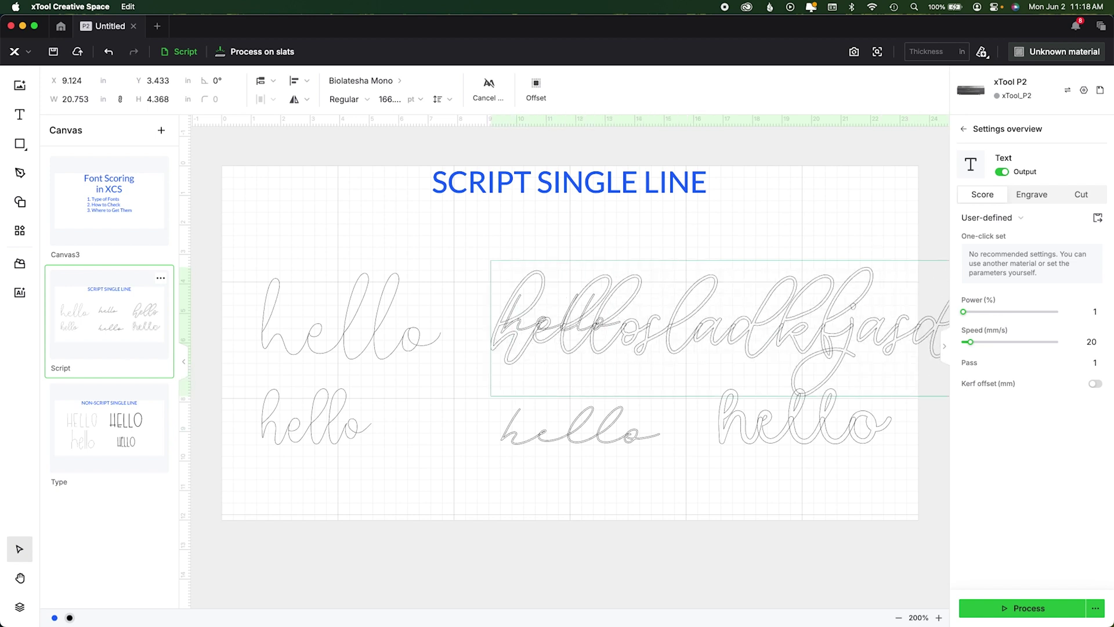
{"action": "key", "text": "shift+Left"}
{"action": "key", "text": "shift+Left"}
{"action": "key", "text": "shift+Left"}
{"action": "key", "text": "shift+Left"}
{"action": "key", "text": "shift+Left"}
{"action": "key", "text": "shift+Left"}
{"action": "key", "text": "shift+Left"}
{"action": "key", "text": "shift+Left"}
{"action": "key", "text": "shift+Left"}
{"action": "key", "text": "shift+Left"}
{"action": "key", "text": "shift+Left"}
{"action": "key", "text": "shift+Left"}
{"action": "key", "text": "shift+Left"}
{"action": "key", "text": "shift+Left"}
{"action": "key", "text": "shift+Right"}
{"action": "key", "text": "shift+Right"}
{"action": "key", "text": "shift+Right"}
{"action": "key", "text": "shift+Right"}
{"action": "key", "text": "shift+Right"}
{"action": "key", "text": "shift+Left"}
{"action": "key", "text": "BackSpace"}
{"action": "key", "text": "Escape"}
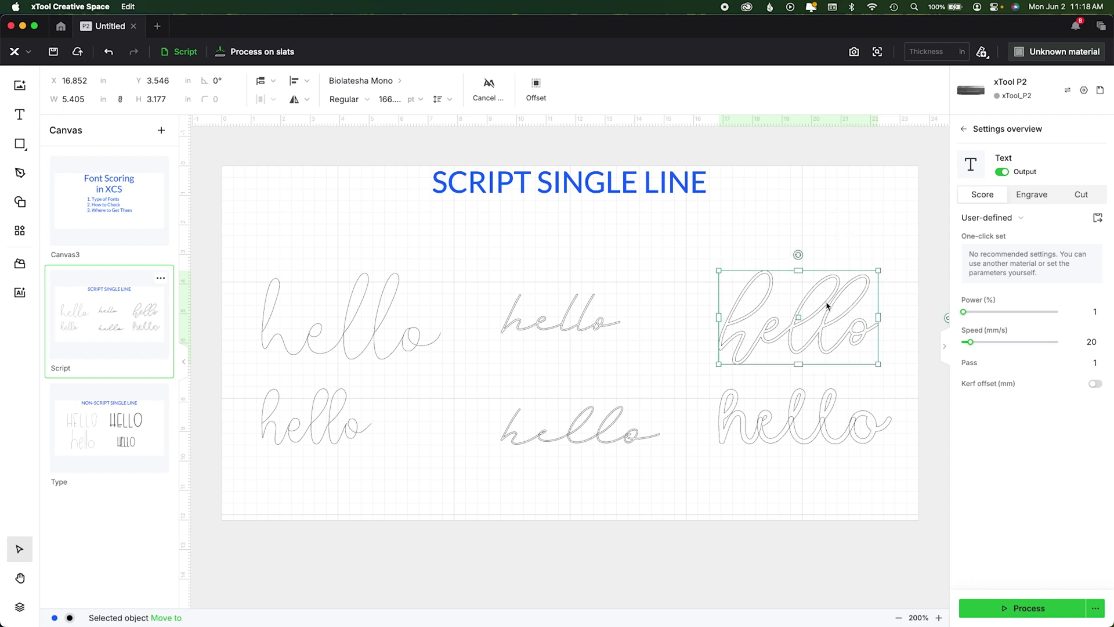
Convert the upper-right and upper-left script hello texts to paths.
{"action": "right_click", "coordinate": [794, 299]}
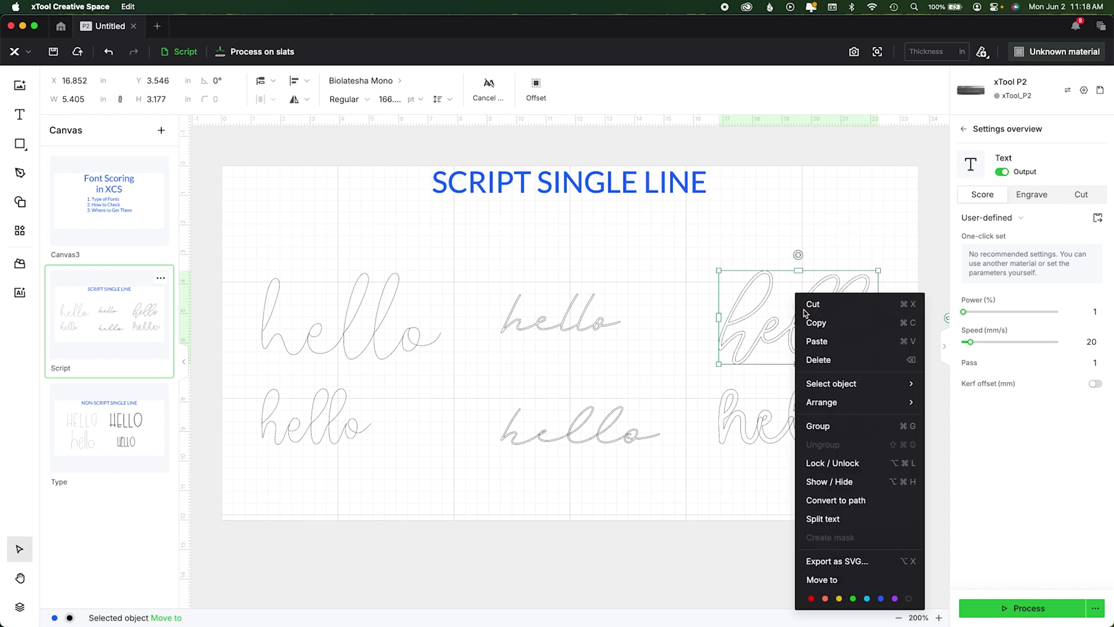
{"action": "left_click", "coordinate": [866, 503]}
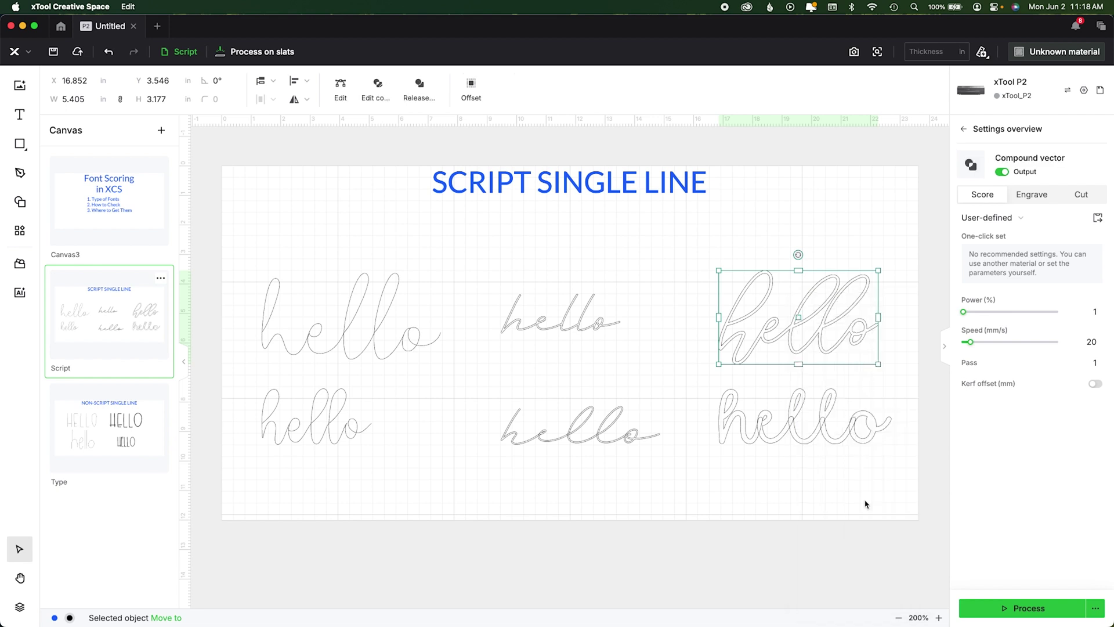
{"action": "right_click", "coordinate": [317, 347]}
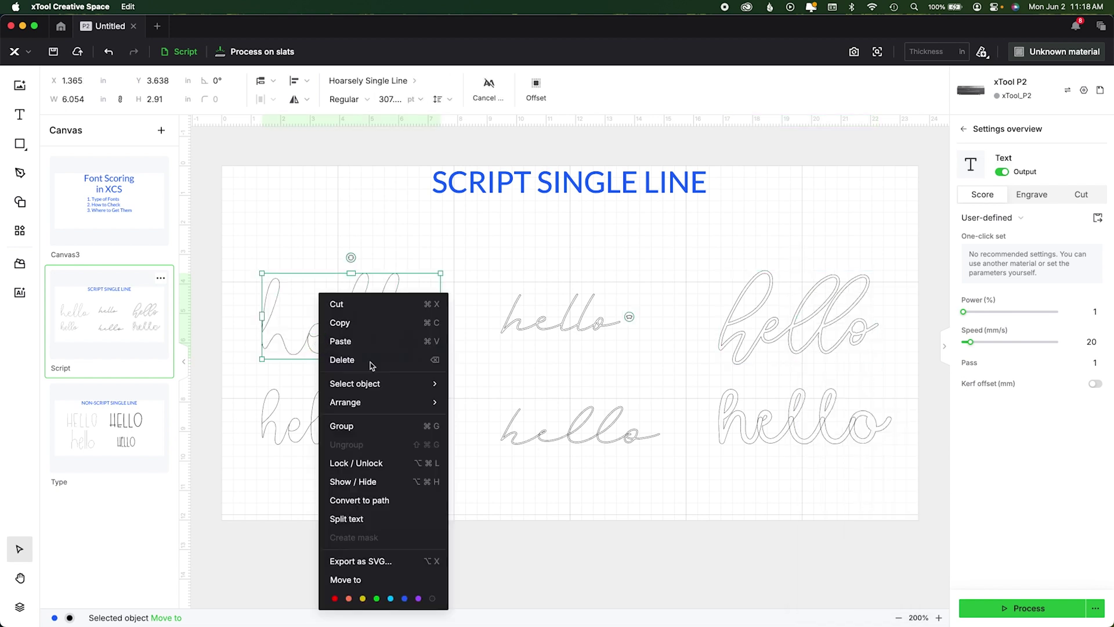
{"action": "left_click", "coordinate": [384, 502]}
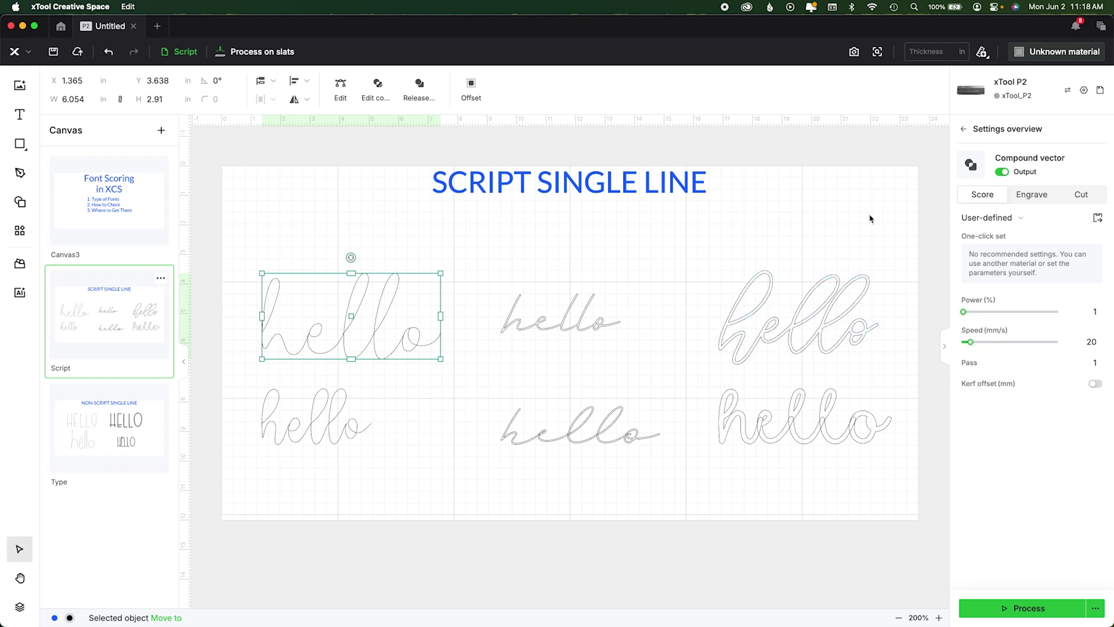
Inspect the path nodes of the upper-right hello to see whether its strokes are double lines.
{"action": "left_click", "coordinate": [842, 309]}
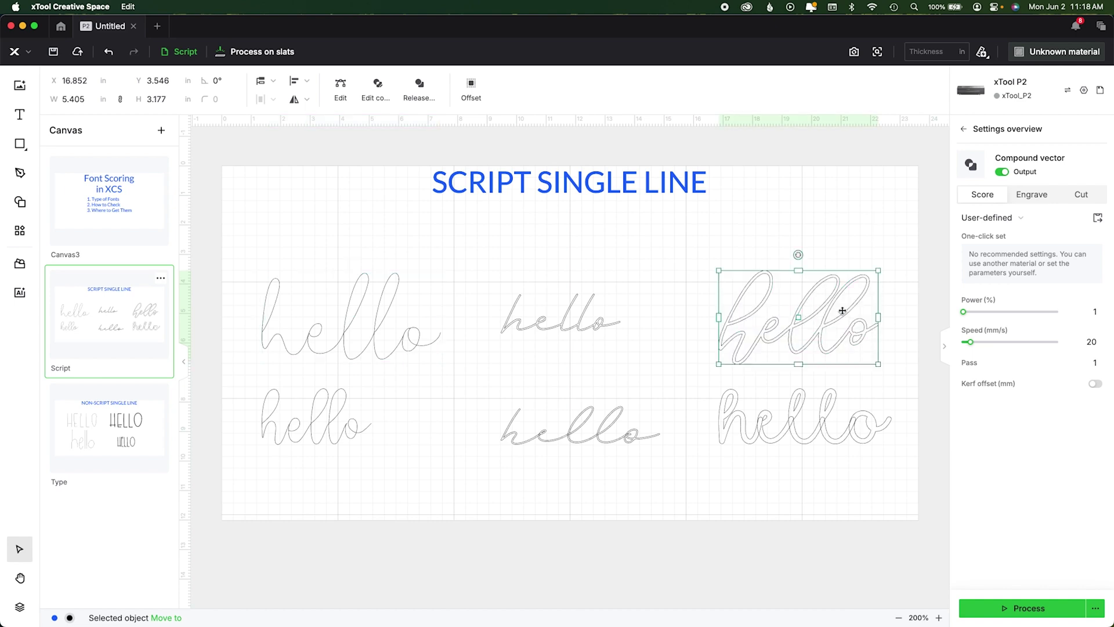
{"action": "left_click", "coordinate": [338, 101]}
{"action": "scroll", "coordinate": [783, 347], "scroll_direction": "up", "scroll_amount": 5}
{"action": "scroll", "coordinate": [781, 348], "scroll_direction": "up", "scroll_amount": 5}
{"action": "scroll", "coordinate": [502, 441], "scroll_direction": "right", "scroll_amount": 3}
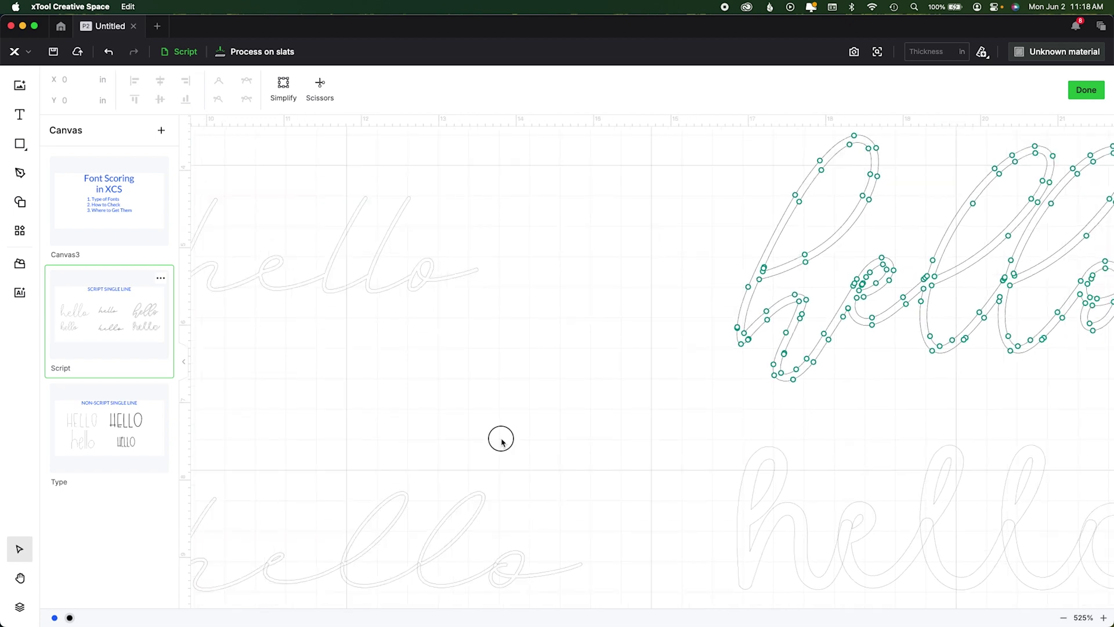
{"action": "scroll", "coordinate": [502, 441], "scroll_direction": "right", "scroll_amount": 5}
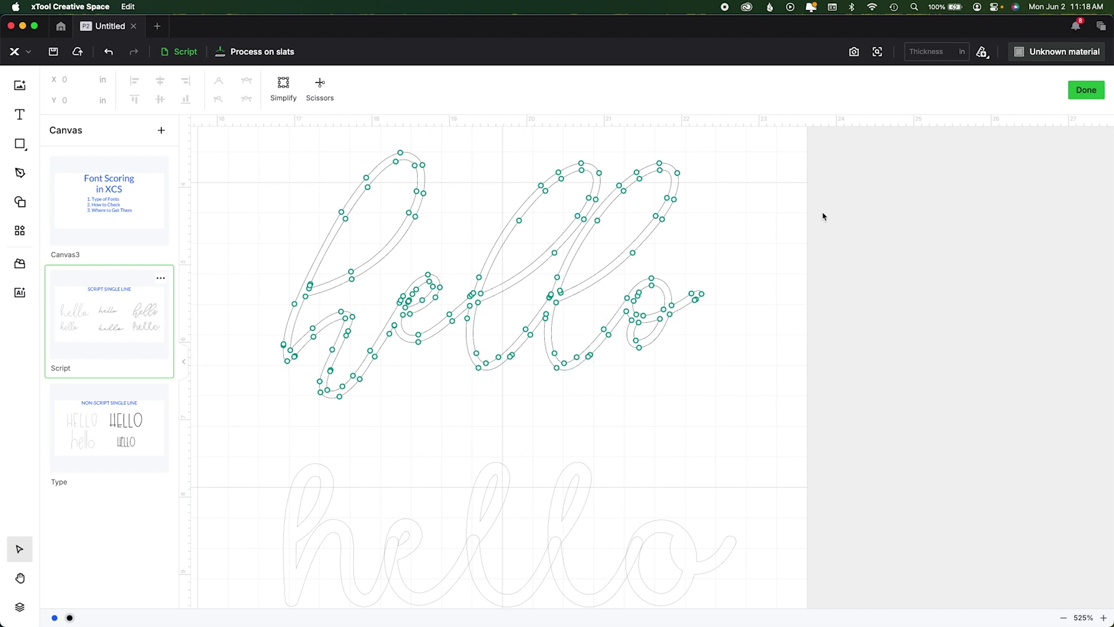
{"action": "key", "text": "Escape"}
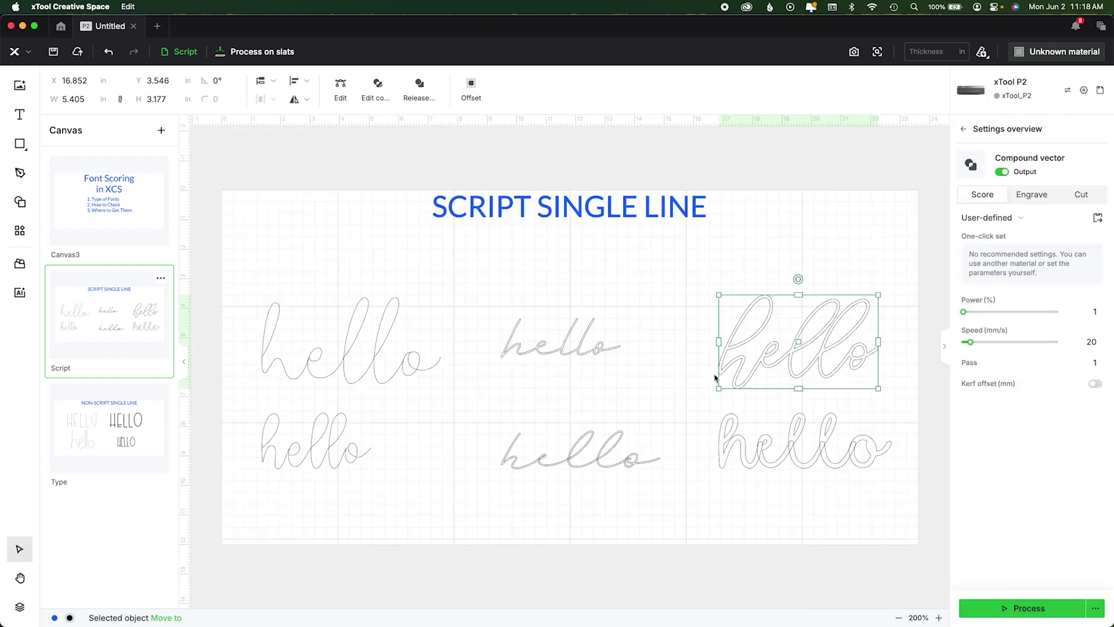
Inspect the path nodes of the upper-left hello to see whether its strokes are a single line.
{"action": "double_click", "coordinate": [326, 353]}
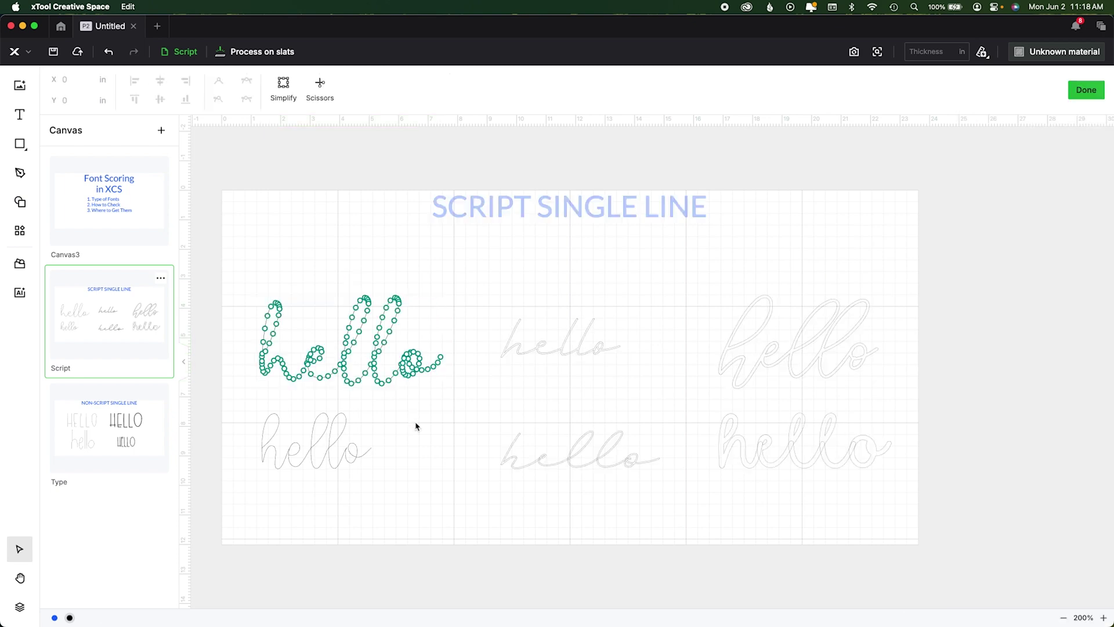
{"action": "key", "text": "super+equal"}
{"action": "scroll", "coordinate": [415, 423], "scroll_direction": "left", "scroll_amount": 15}
{"action": "scroll", "coordinate": [718, 404], "scroll_direction": "right", "scroll_amount": 2}
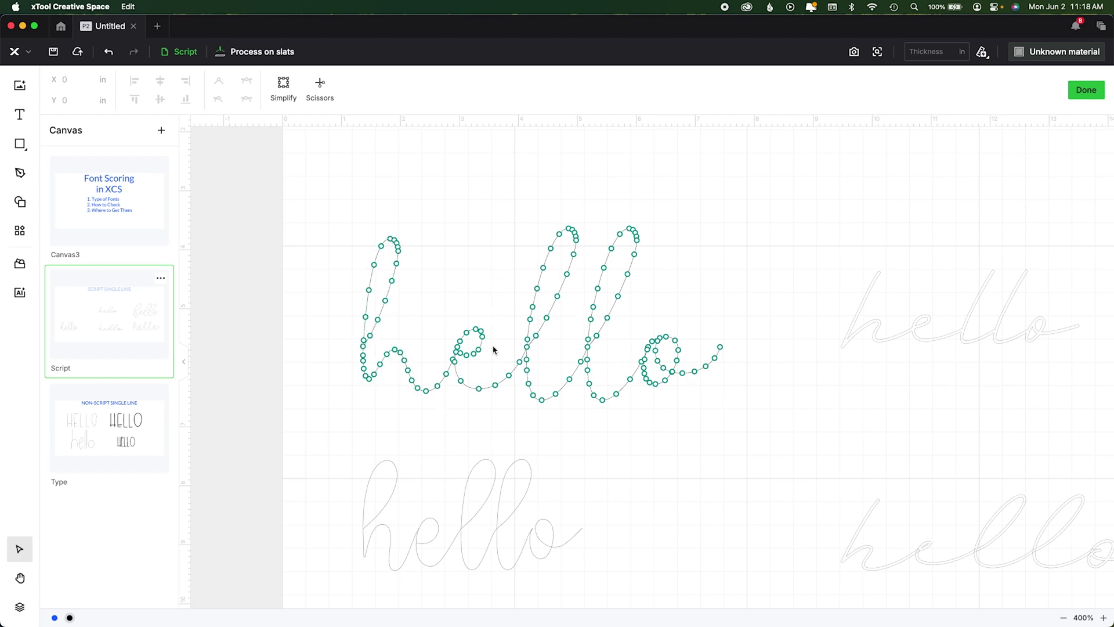
{"action": "left_click", "coordinate": [1086, 89]}
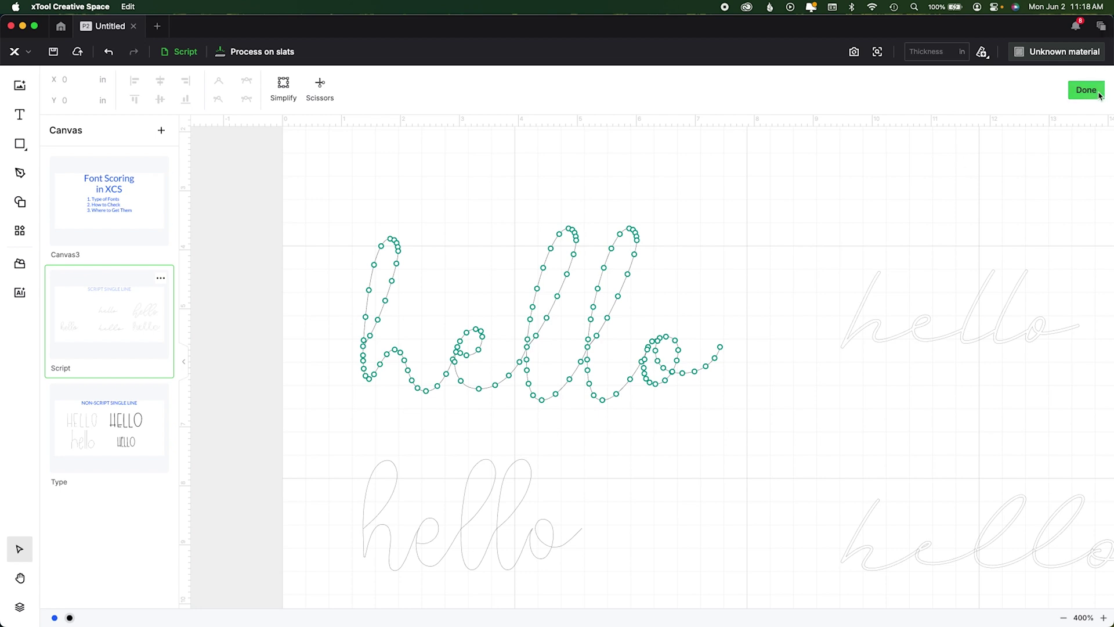
{"action": "key", "text": "super+0"}
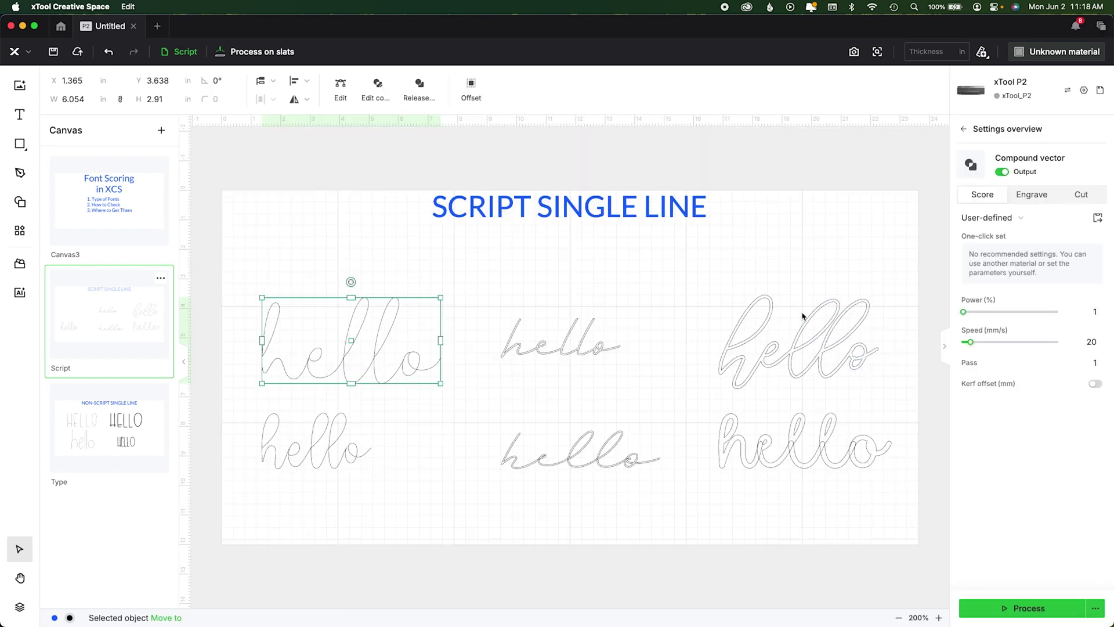
{"action": "left_click", "coordinate": [704, 266]}
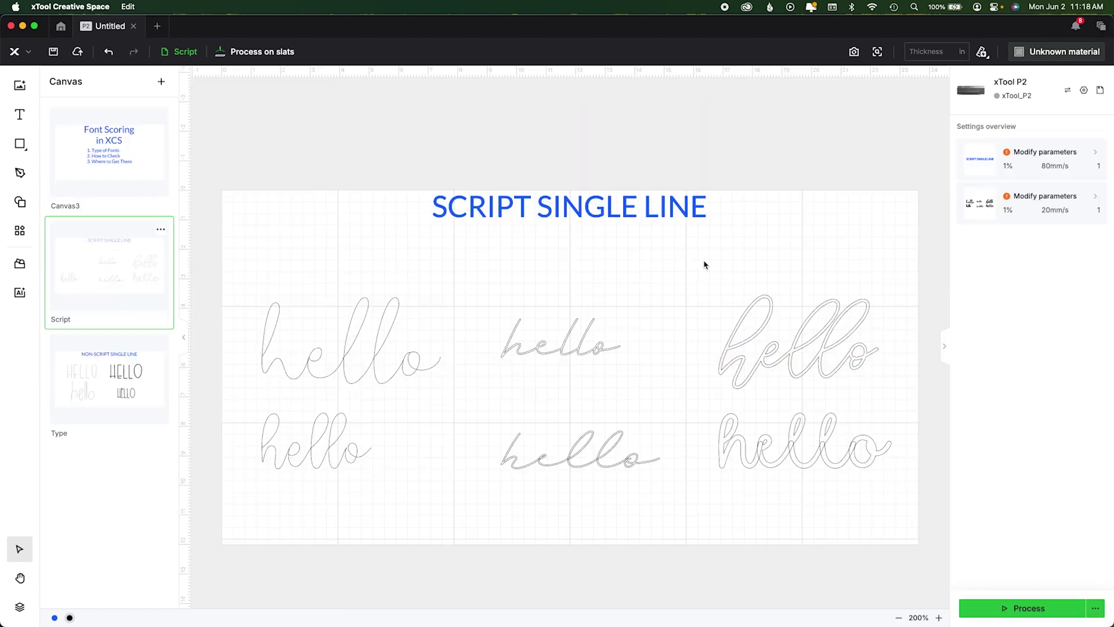
Open the Type canvas and set its four hello texts to Score processing.
{"action": "left_click", "coordinate": [158, 406]}
{"action": "left_click", "coordinate": [563, 539]}
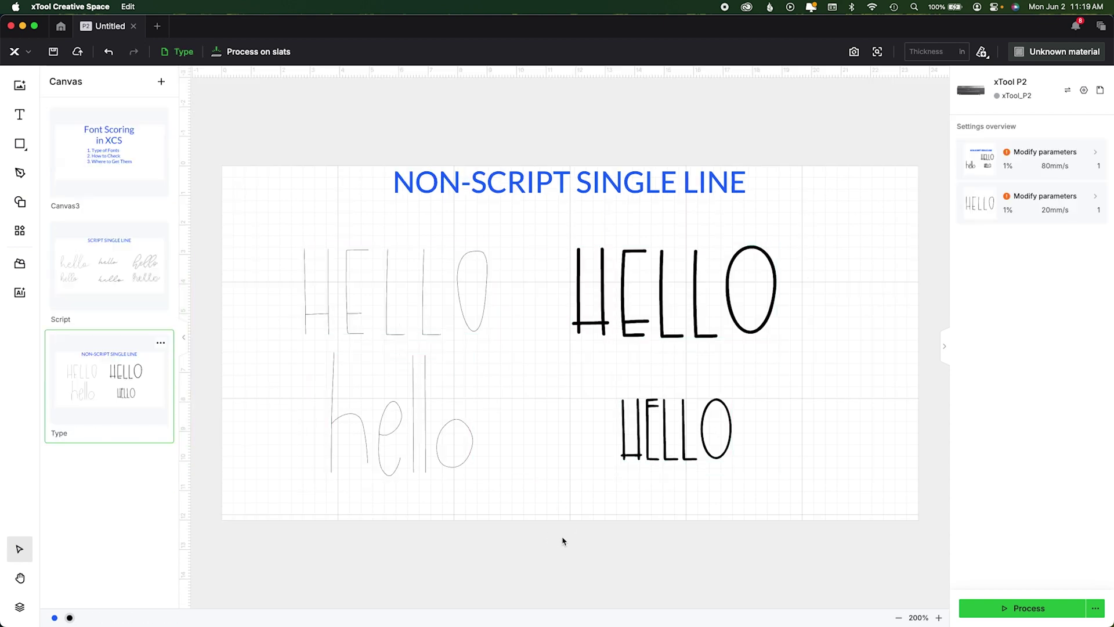
{"action": "left_click_drag", "start_coordinate": [231, 214], "coordinate": [709, 531]}
{"action": "left_click", "coordinate": [984, 194]}
{"action": "left_click", "coordinate": [849, 332]}
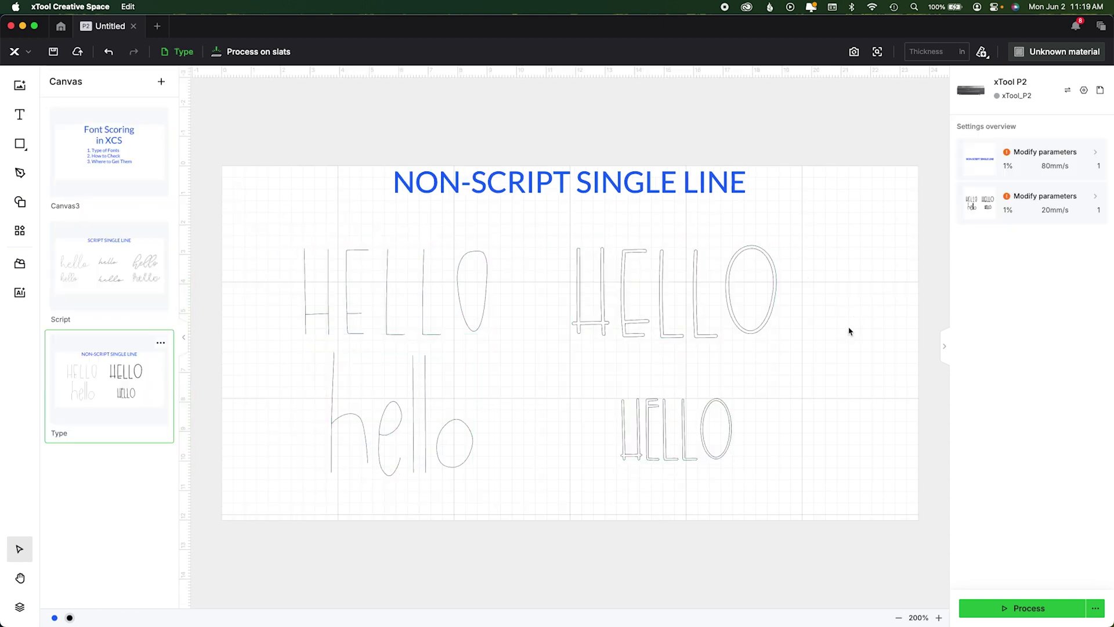
Convert the upper-right and upper-left HELLO texts on the Type canvas to paths.
{"action": "right_click", "coordinate": [773, 322]}
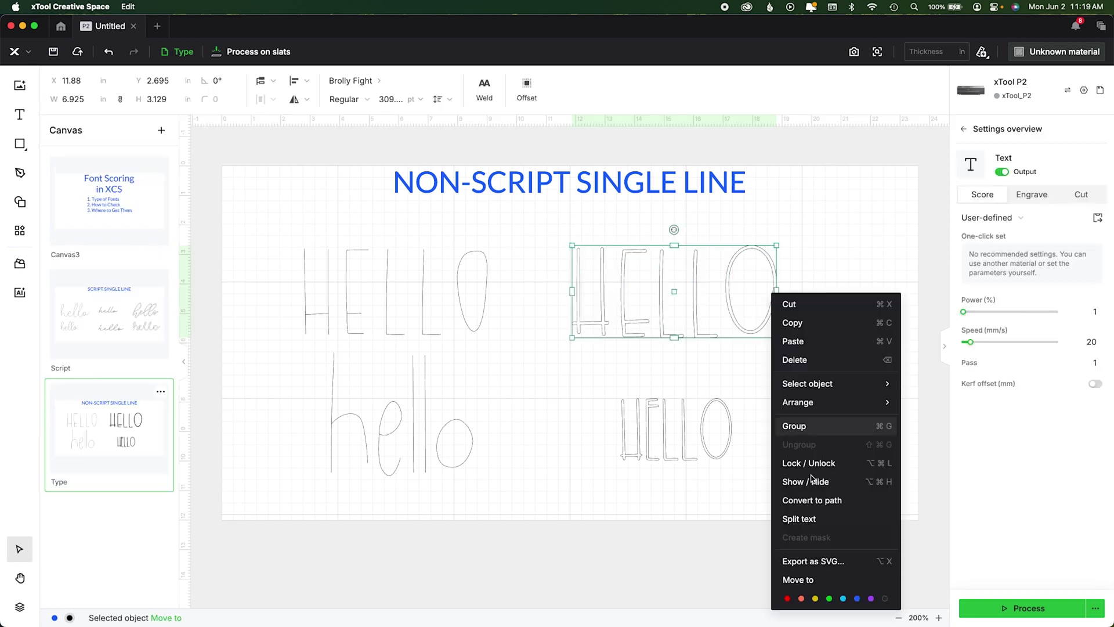
{"action": "left_click", "coordinate": [808, 499]}
{"action": "right_click", "coordinate": [432, 316]}
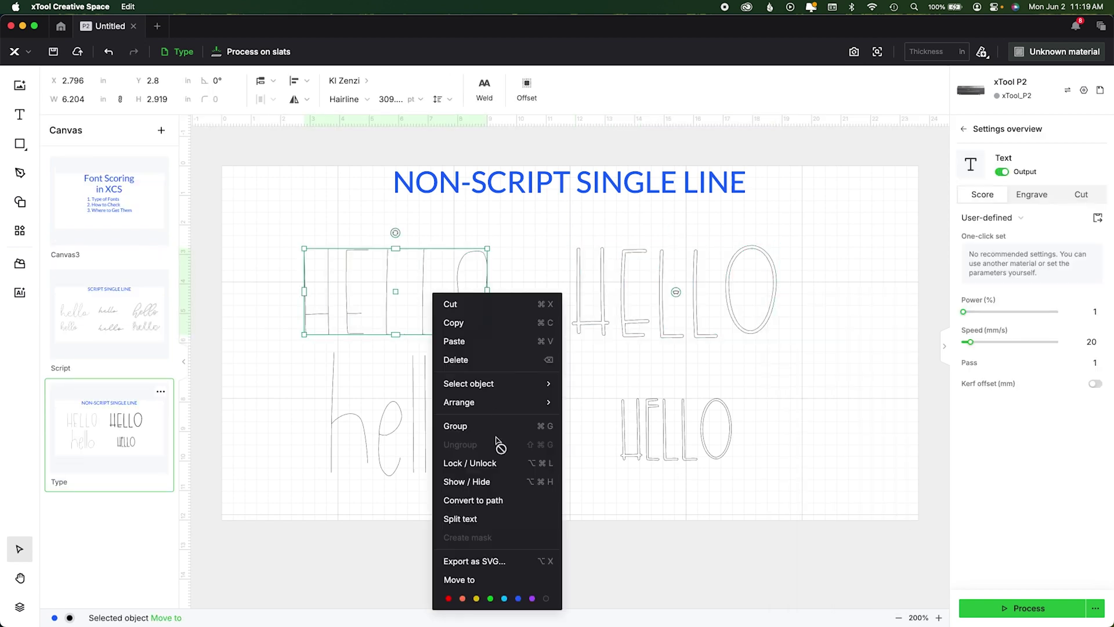
{"action": "left_click", "coordinate": [516, 505]}
Inspect the path nodes of the upper-right and upper-left HELLO to compare double-line and single-line strokes.
{"action": "left_click", "coordinate": [662, 331]}
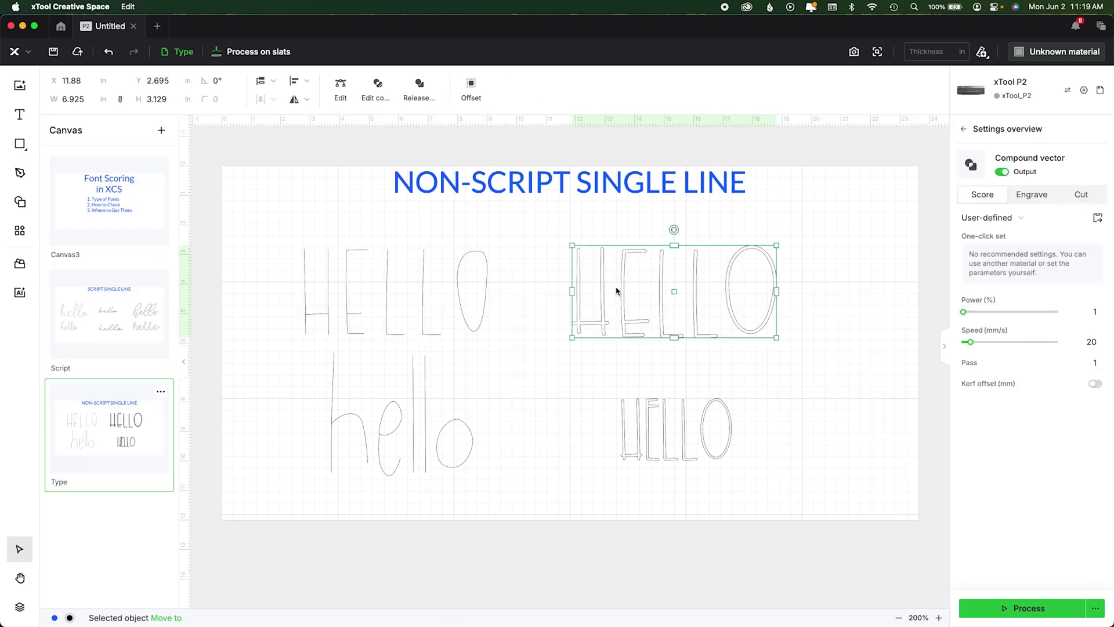
{"action": "left_click", "coordinate": [344, 86]}
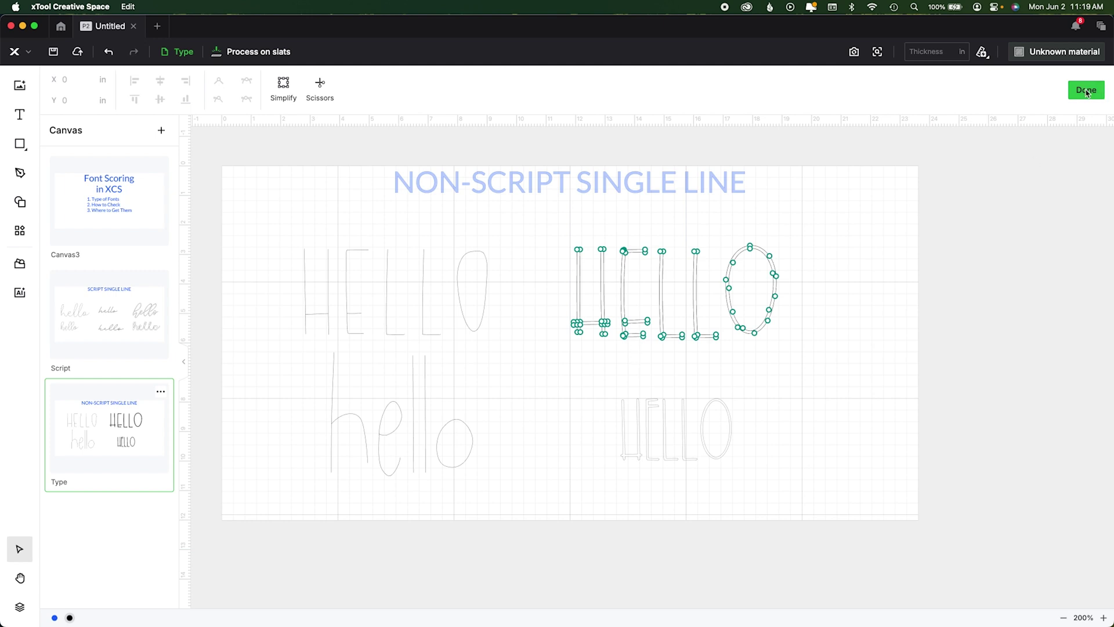
{"action": "left_click", "coordinate": [393, 279]}
{"action": "left_click", "coordinate": [342, 84]}
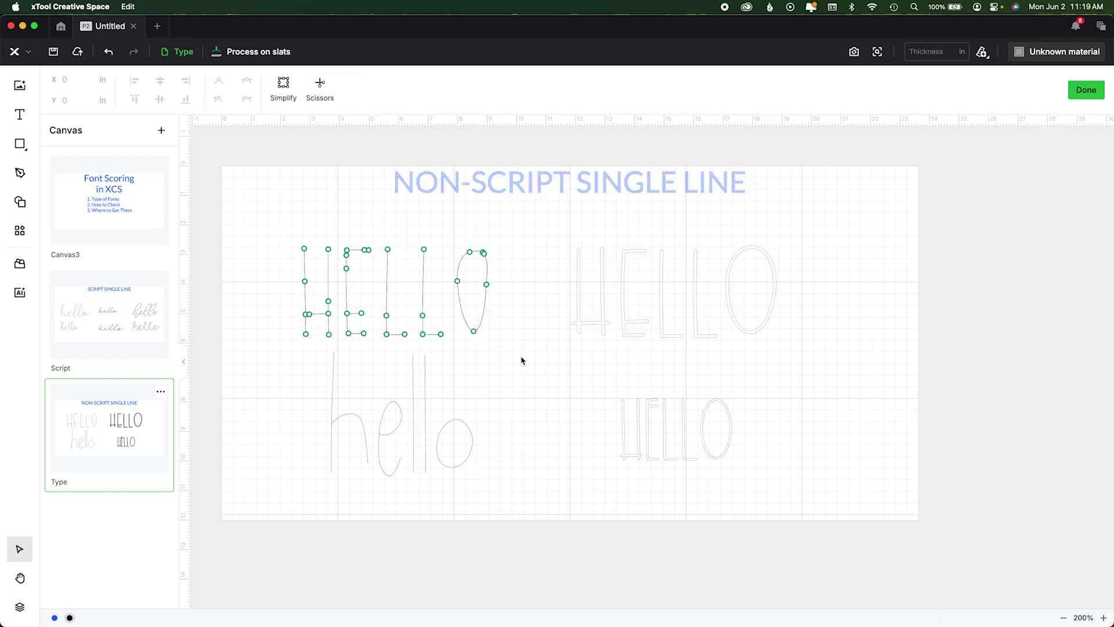
{"action": "left_click", "coordinate": [1085, 89]}
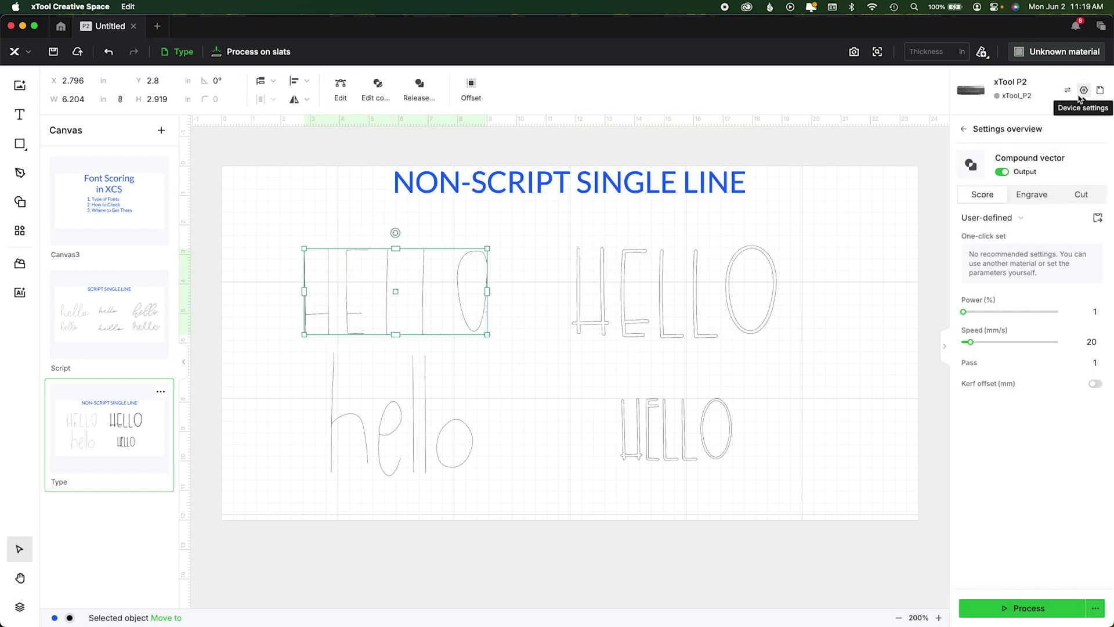
{"action": "left_click", "coordinate": [931, 269]}
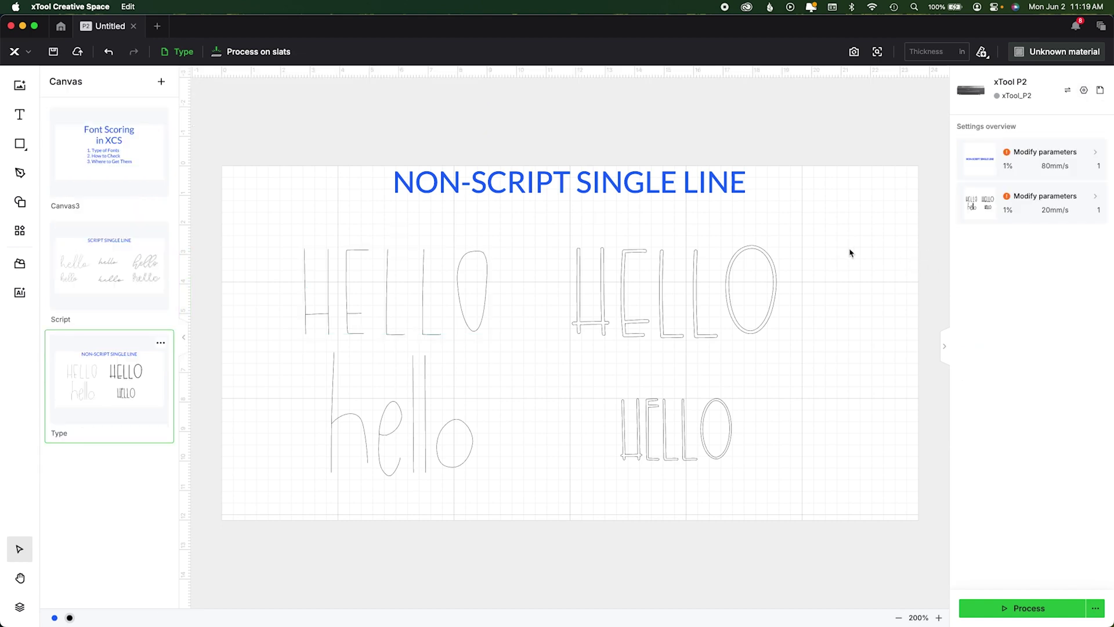
Look up the lower-left hello's font in the font list to see how hairline fonts are previewed there.
{"action": "left_click", "coordinate": [408, 439]}
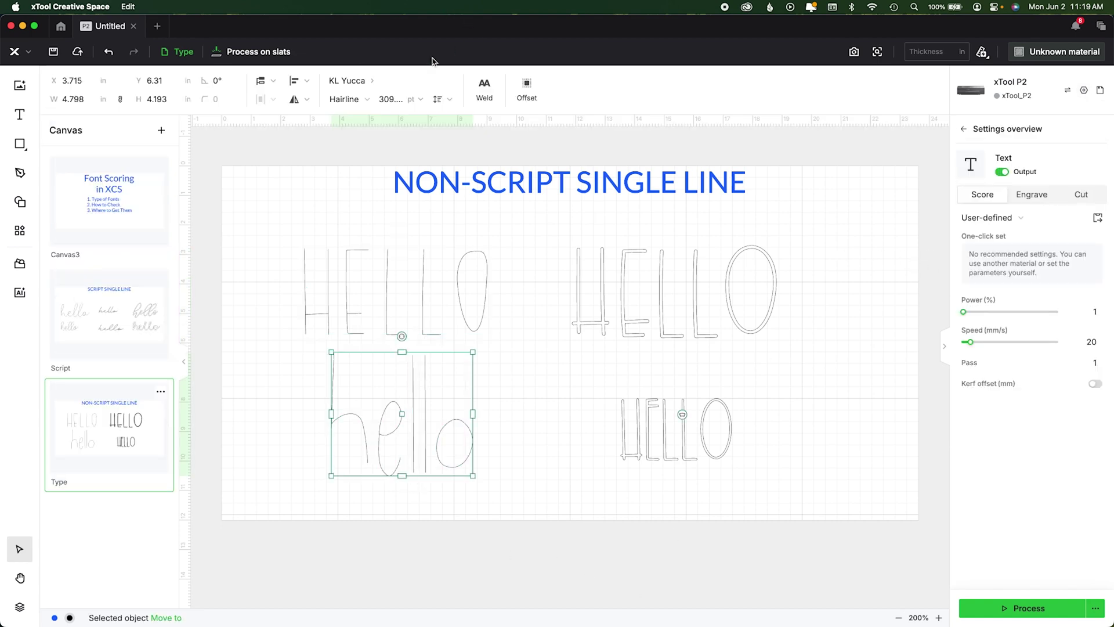
{"action": "left_click", "coordinate": [367, 82]}
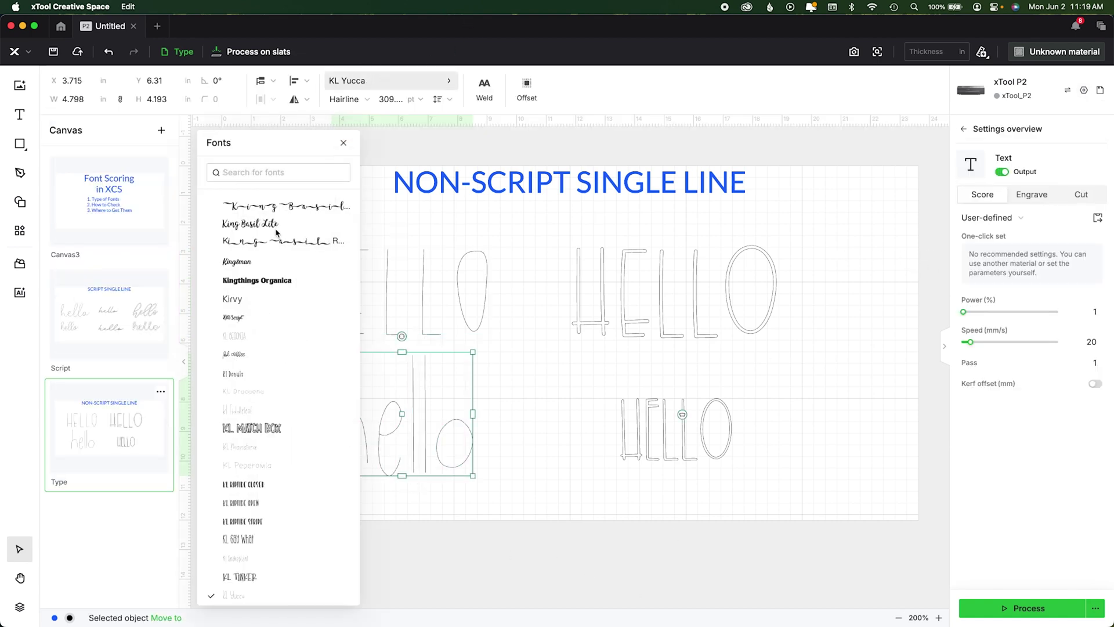
{"action": "left_click", "coordinate": [568, 579]}
{"action": "mouse_move", "coordinate": [571, 607]}
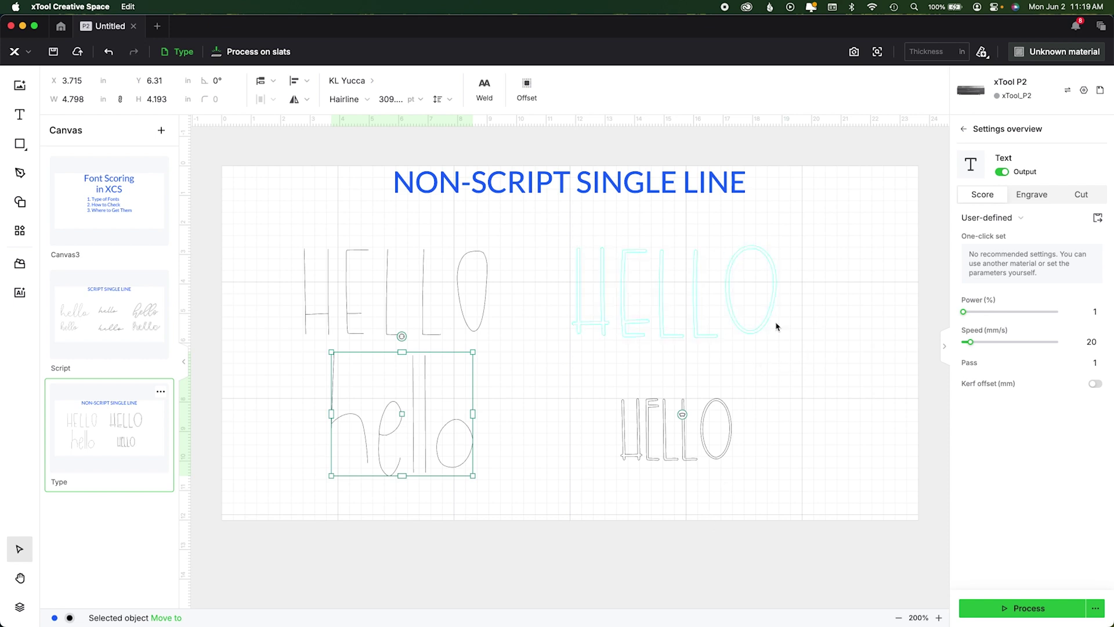
Set the upper-right HELLO to Engrave processing.
{"action": "left_click", "coordinate": [709, 302]}
{"action": "left_click", "coordinate": [1030, 195]}
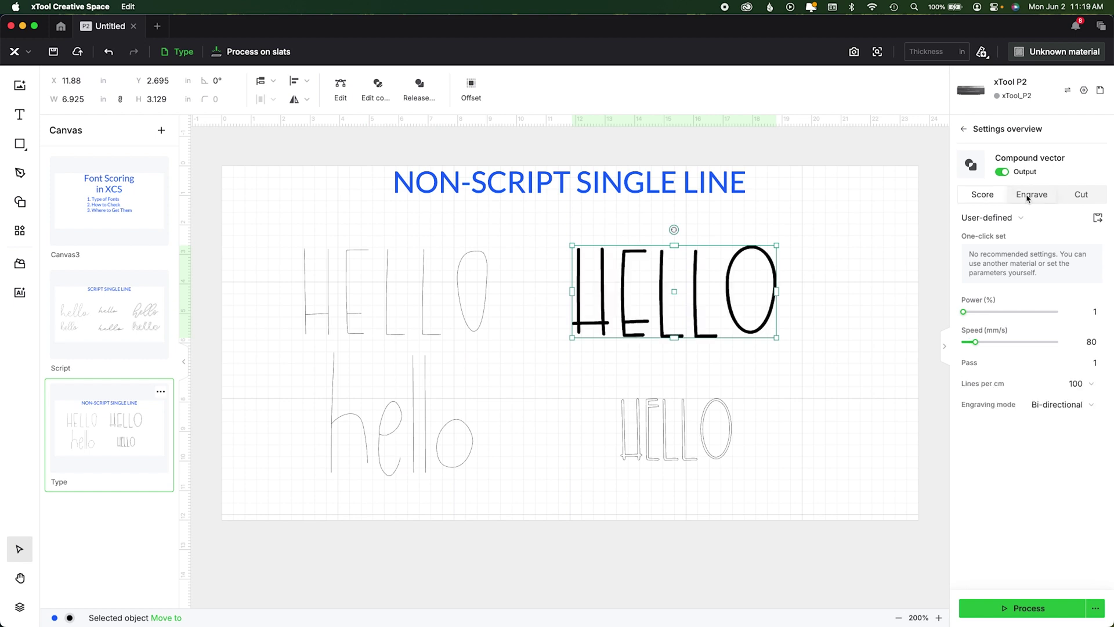
{"action": "left_click", "coordinate": [859, 365]}
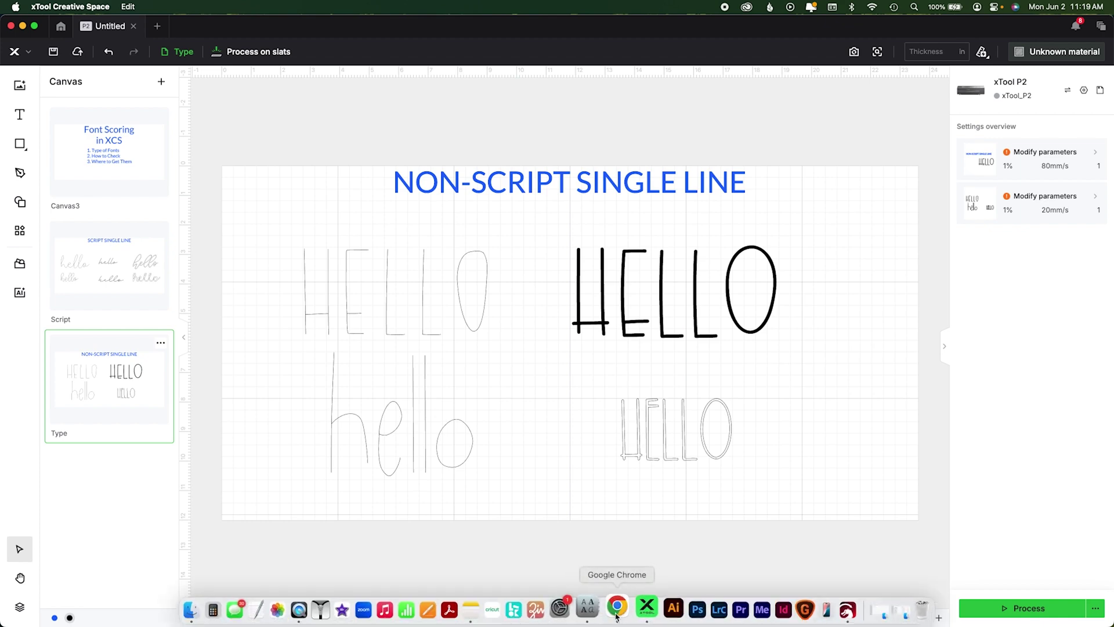
Switch to Chrome's Font Bundles "single line" results and open the Pretty Summer and Worry Lines fonts in new tabs.
{"action": "left_click", "coordinate": [615, 610]}
{"action": "left_click", "coordinate": [978, 27]}
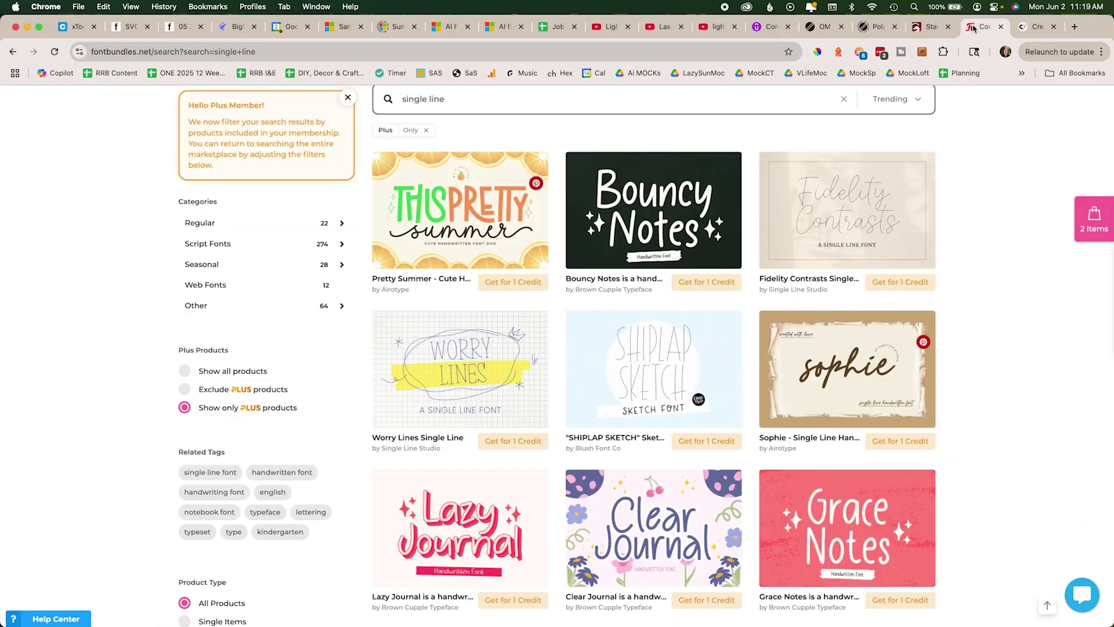
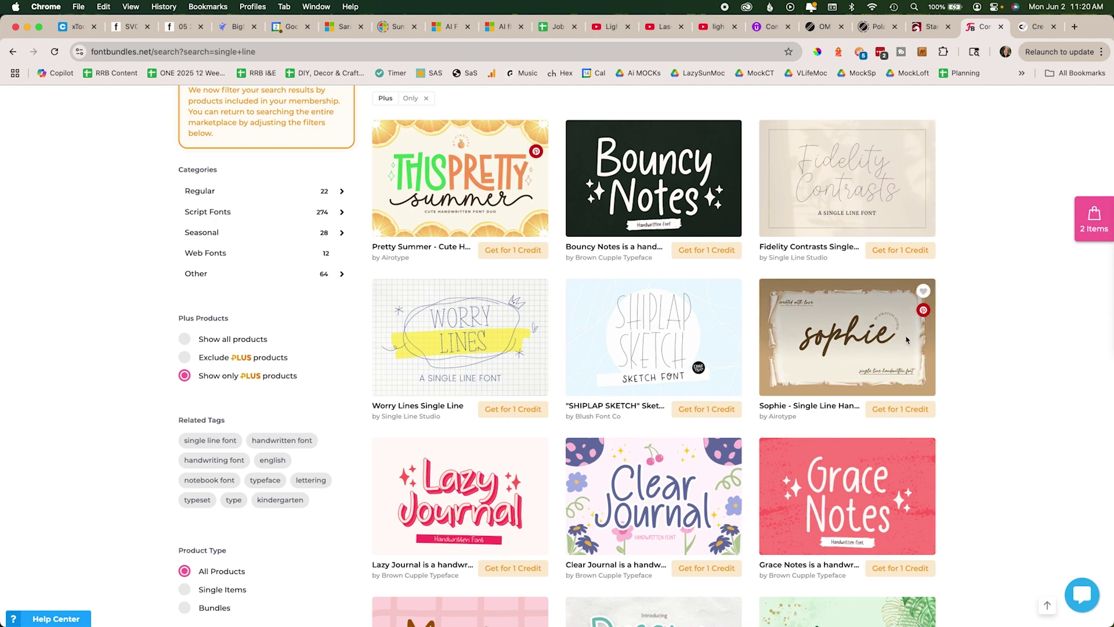
{"action": "right_click", "coordinate": [451, 173]}
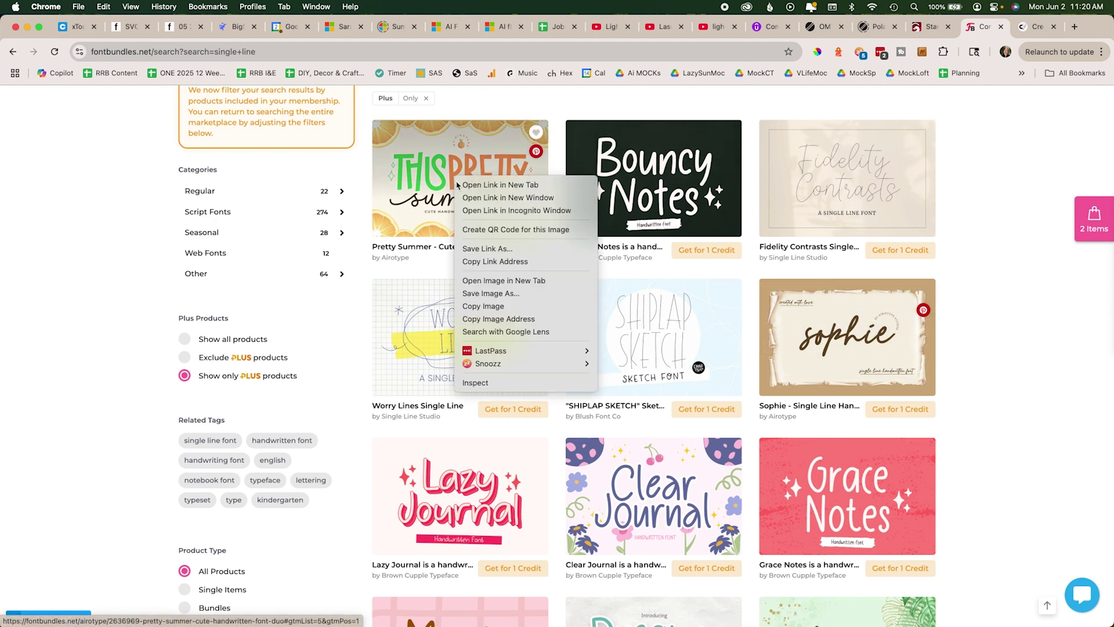
{"action": "left_click", "coordinate": [510, 182]}
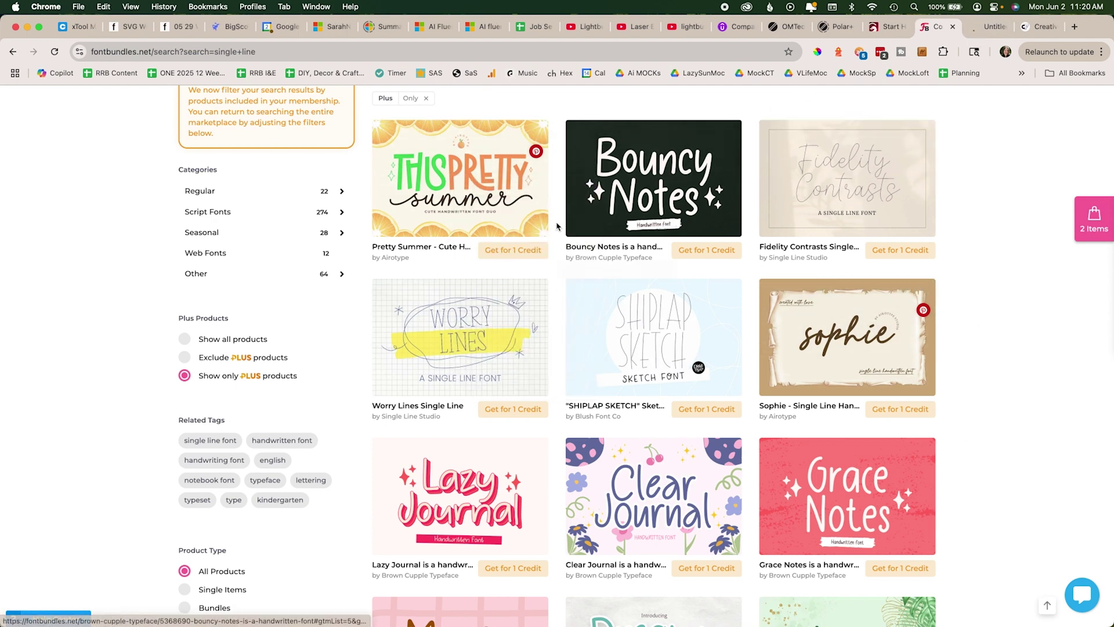
{"action": "right_click", "coordinate": [465, 343]}
{"action": "left_click", "coordinate": [477, 350]}
Preview the text "Merry CHristmas" on the Pretty Summer font page.
{"action": "key", "text": "ctrl+Tab"}
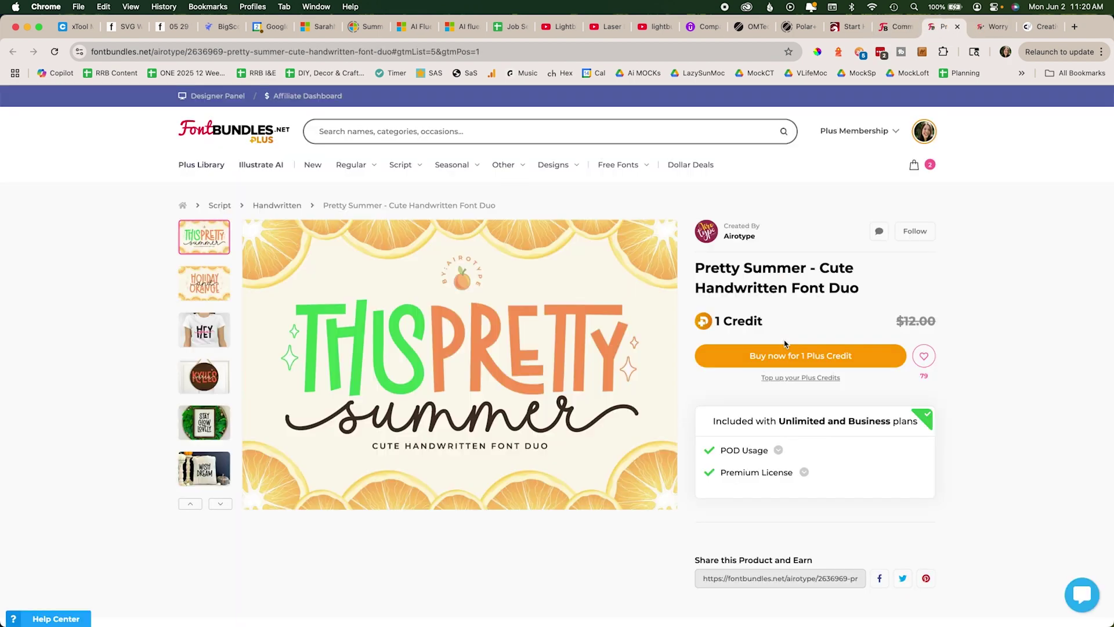
{"action": "scroll", "coordinate": [785, 343], "scroll_direction": "down", "scroll_amount": 8}
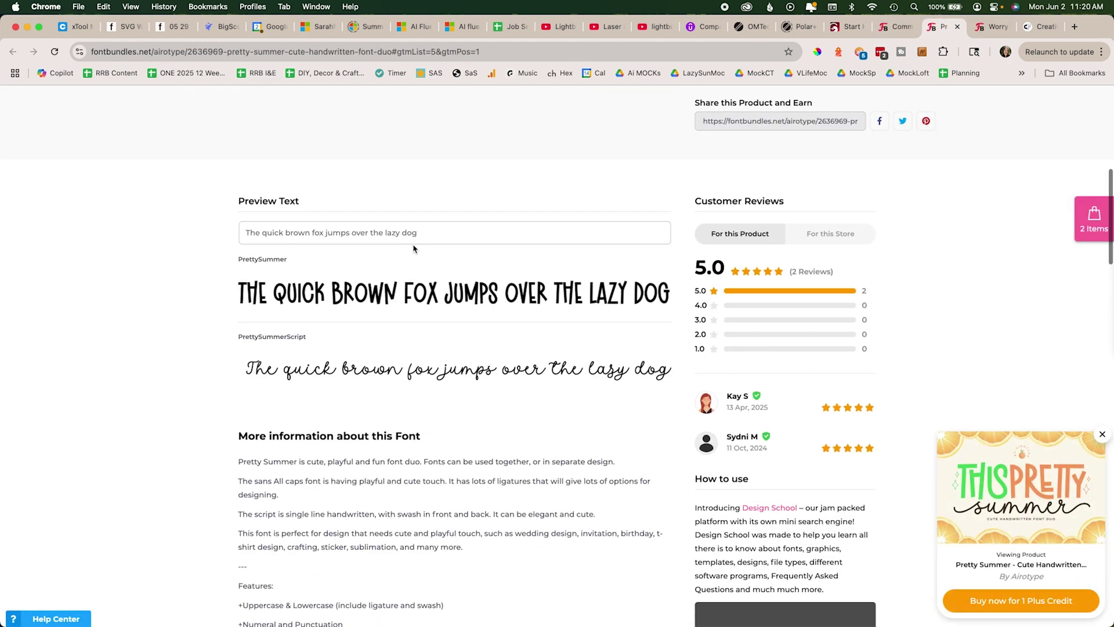
{"action": "left_click", "coordinate": [392, 239]}
{"action": "type", "text": "Merry CHristmas"}
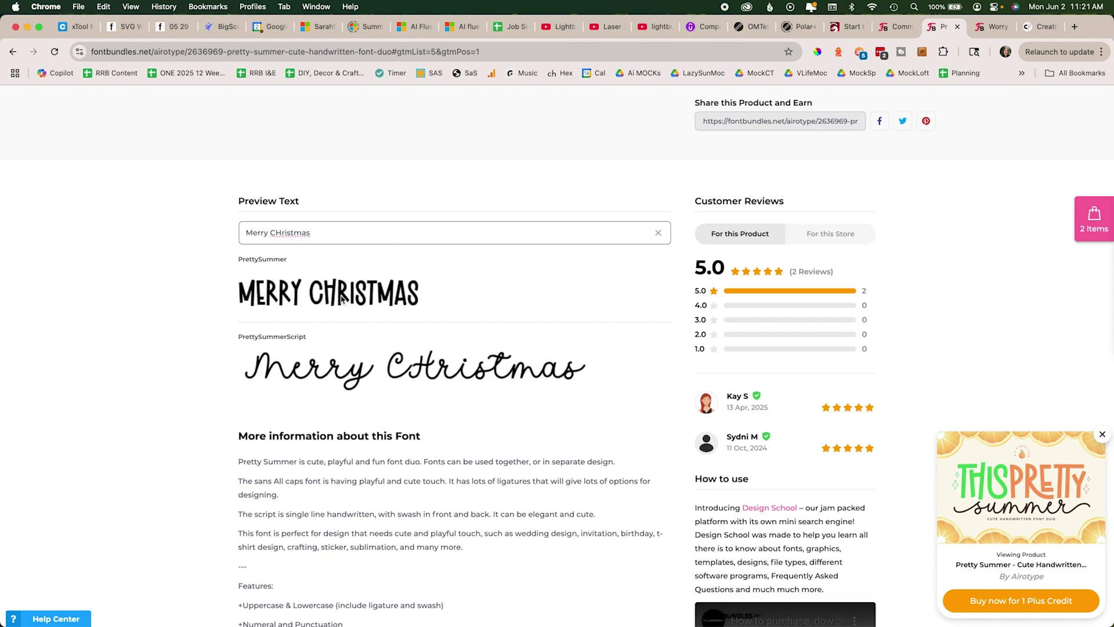
{"action": "scroll", "coordinate": [642, 296], "scroll_direction": "up", "scroll_amount": 3}
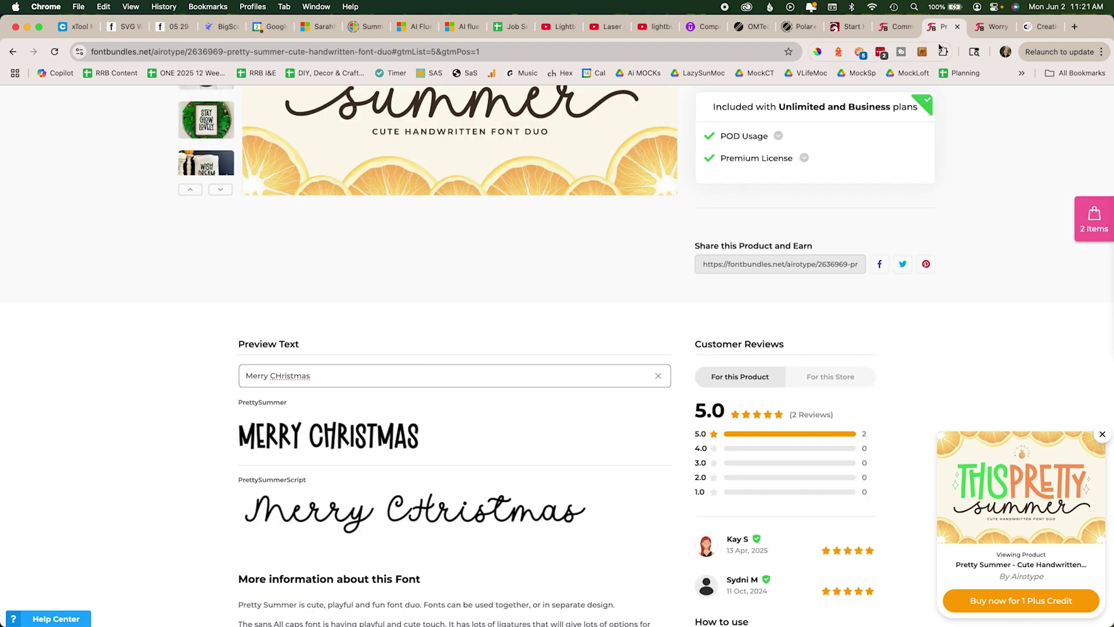
Preview the text "Merry Christmas" on the Worry Lines Single Line font page.
{"action": "left_click", "coordinate": [991, 26]}
{"action": "scroll", "coordinate": [324, 381], "scroll_direction": "down", "scroll_amount": 7}
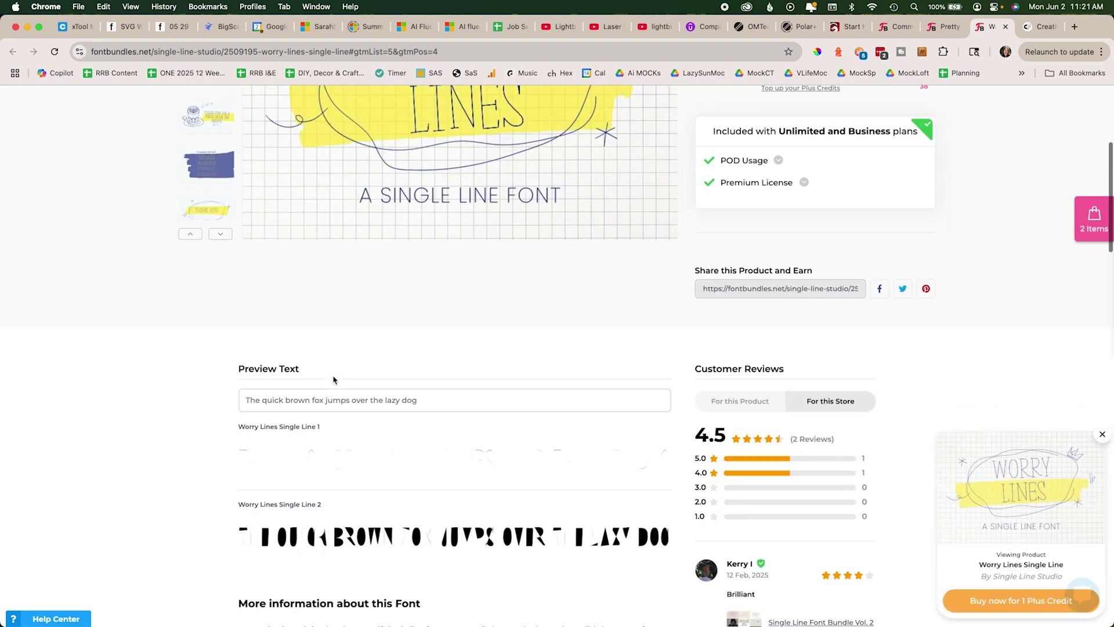
{"action": "left_click", "coordinate": [326, 296]}
{"action": "type", "text": "Merry christmas"}
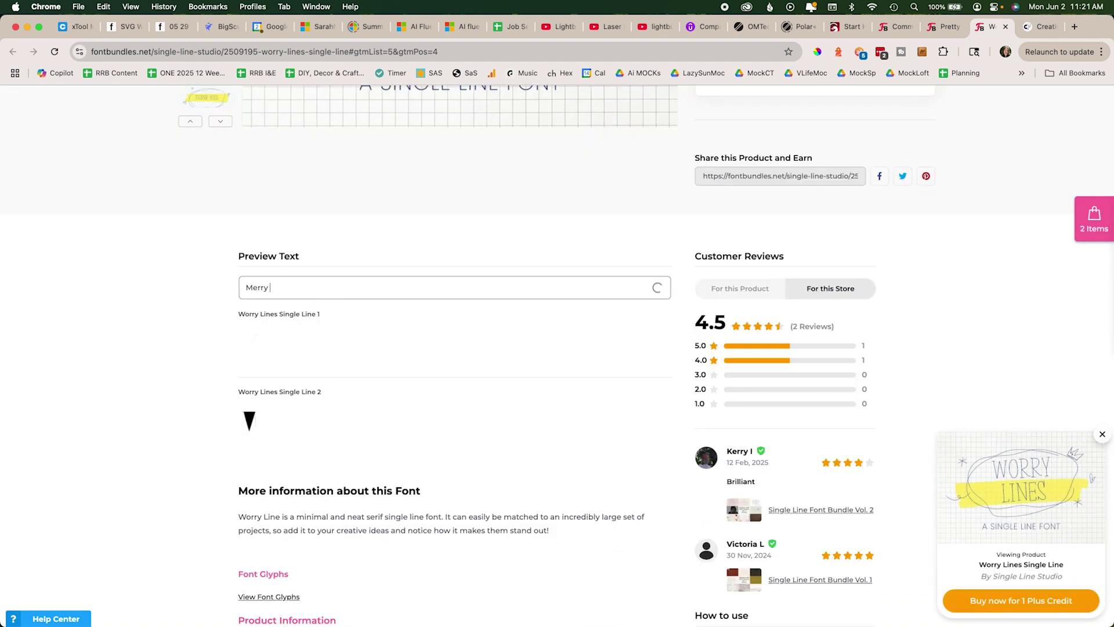
{"action": "left_click", "coordinate": [275, 287]}
{"action": "key", "text": "BackSpace"}
{"action": "type", "text": "Christmas"}
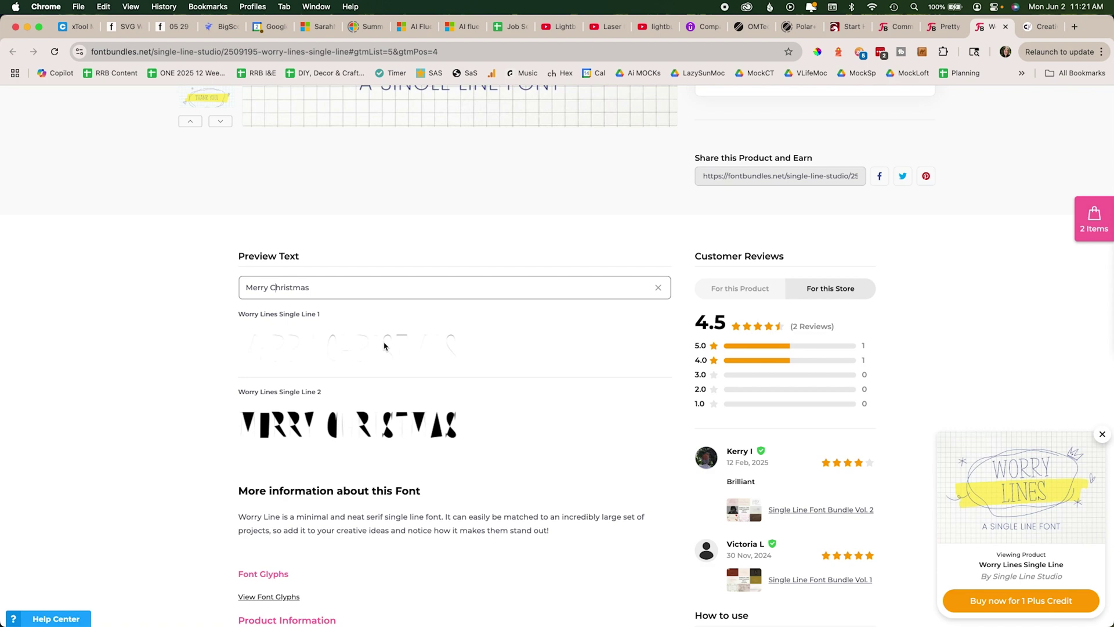
Compare the product descriptions and tags of the Worry Lines and Pretty Summer fonts.
{"action": "scroll", "coordinate": [487, 374], "scroll_direction": "down", "scroll_amount": 5}
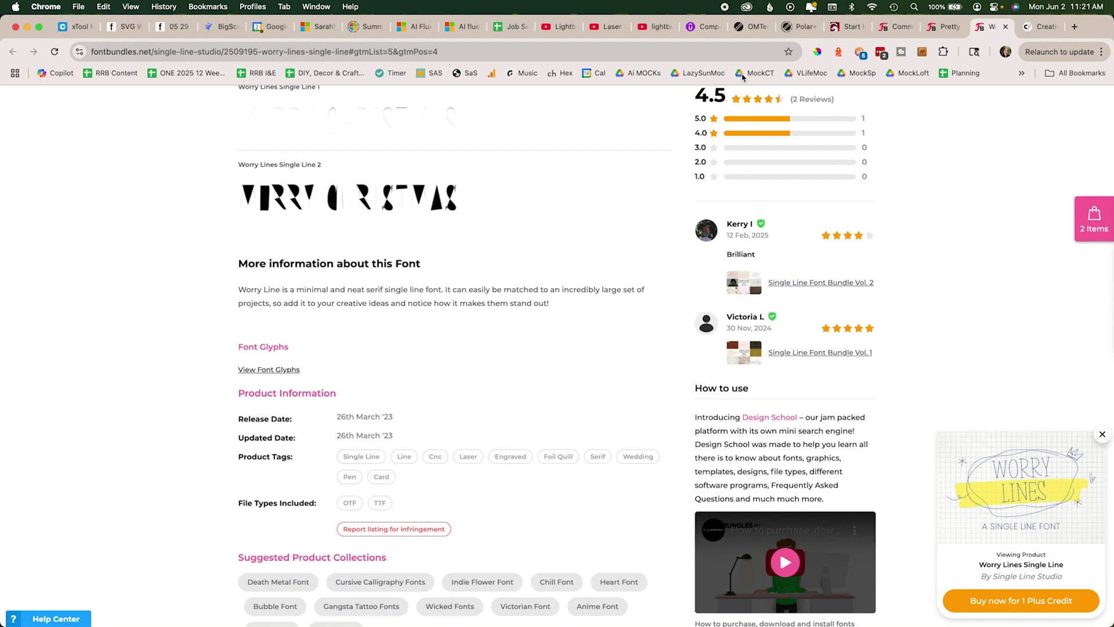
{"action": "left_click", "coordinate": [933, 32]}
{"action": "scroll", "coordinate": [530, 346], "scroll_direction": "down", "scroll_amount": 15}
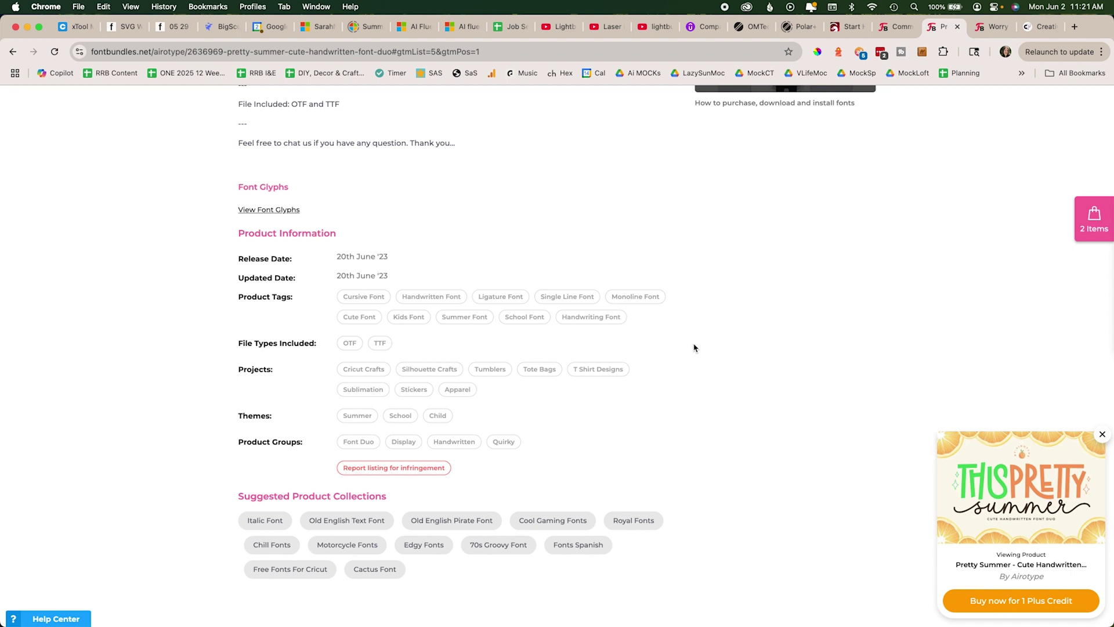
Open the Creative Fabrica "single line" search results and filter them to Fonts.
{"action": "key", "text": "super+9"}
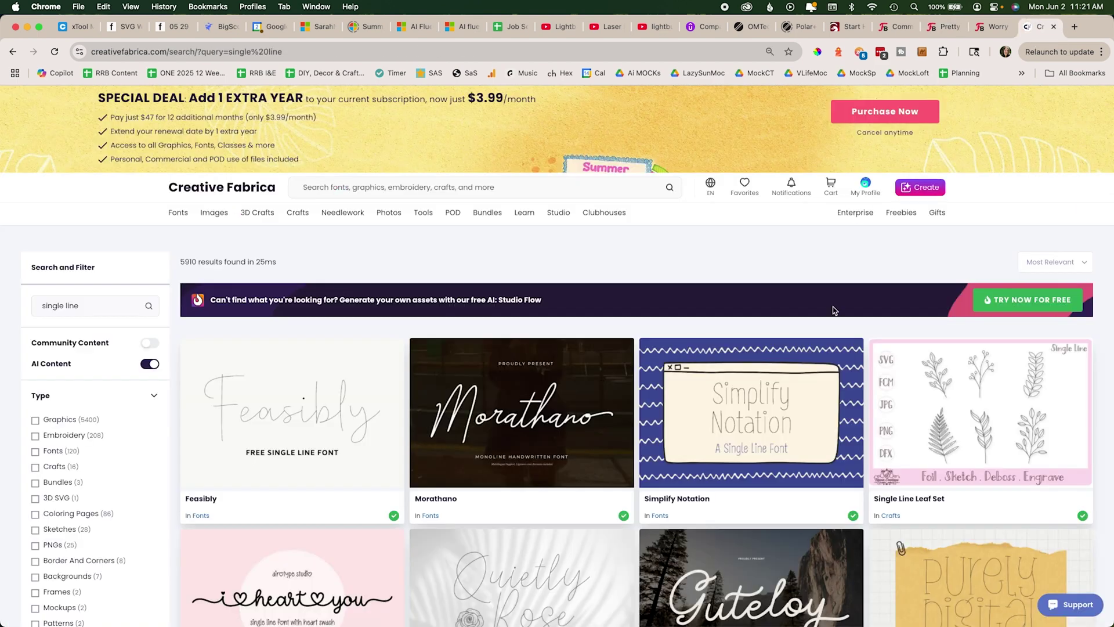
{"action": "left_click", "coordinate": [36, 451]}
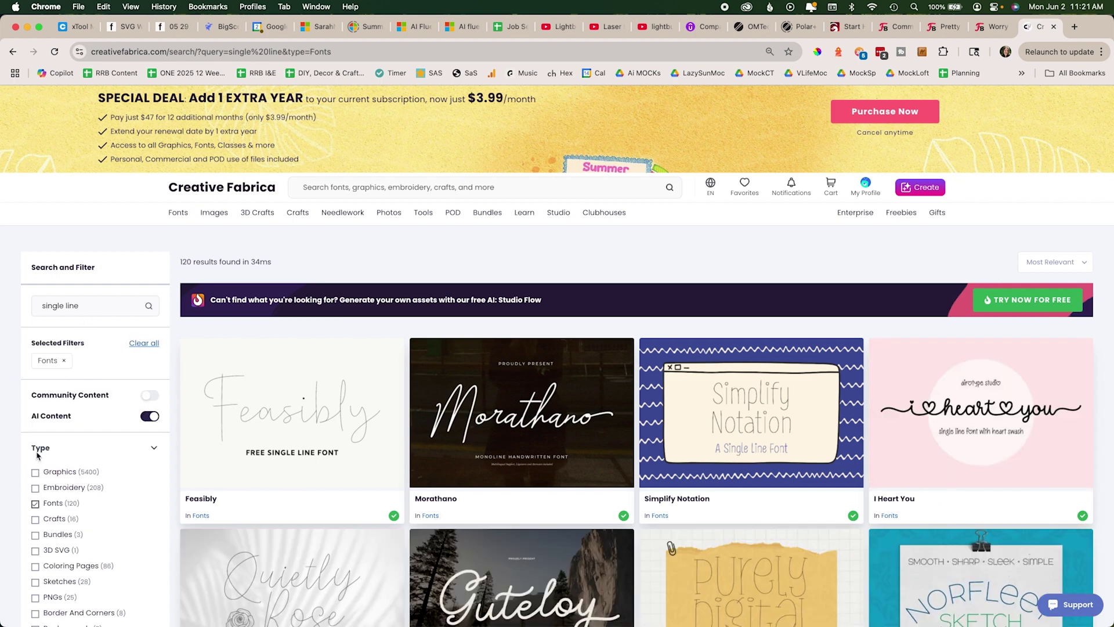
{"action": "scroll", "coordinate": [557, 354], "scroll_direction": "down", "scroll_amount": 3}
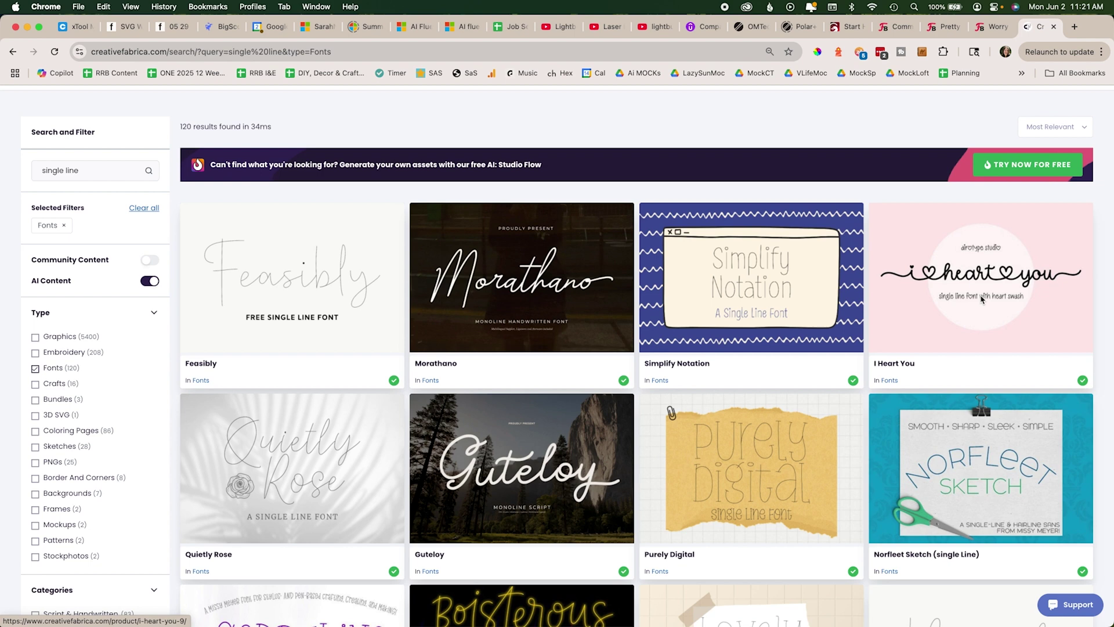
Compare the lower-right hello on xTool Creative Space's Script canvas with the I Heart You font listing in Chrome.
{"action": "left_click", "coordinate": [610, 607]}
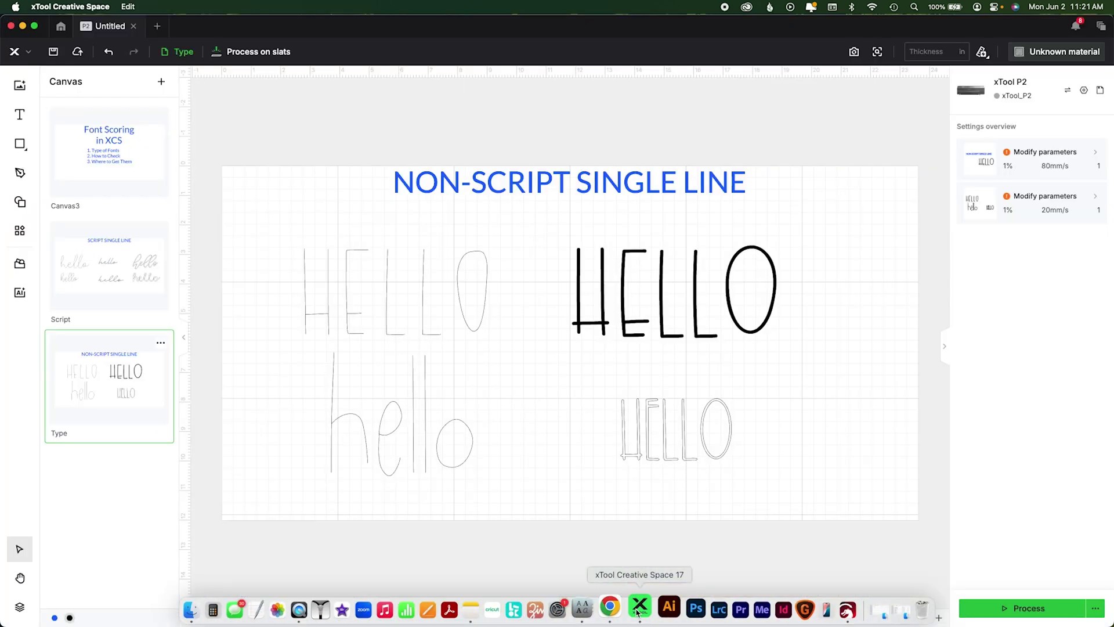
{"action": "left_click", "coordinate": [109, 267]}
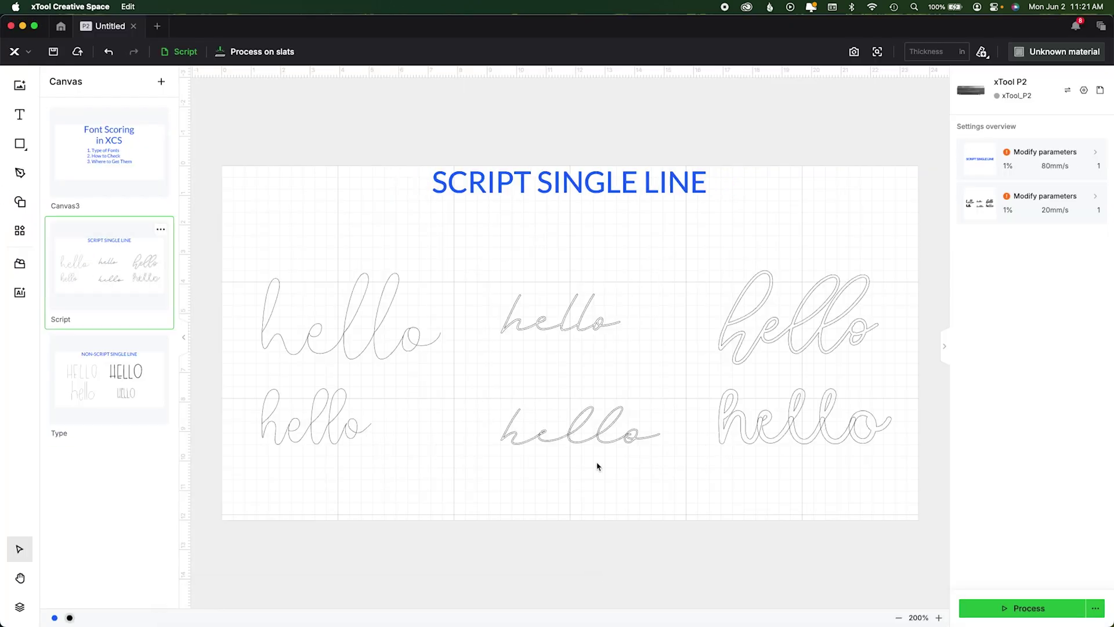
{"action": "left_click", "coordinate": [760, 432]}
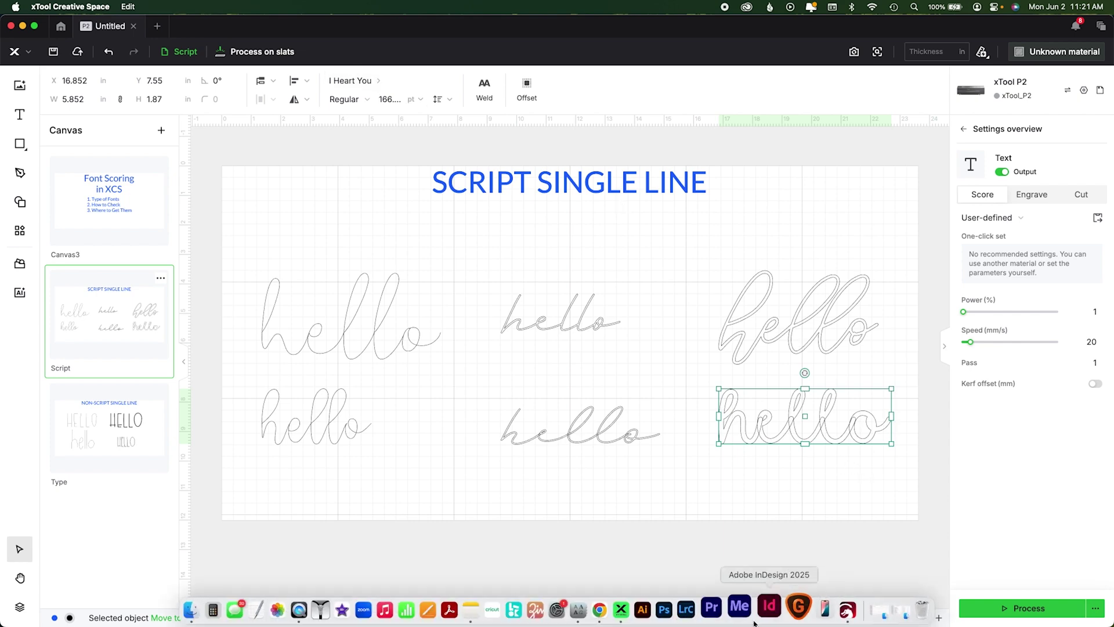
{"action": "left_click", "coordinate": [617, 610]}
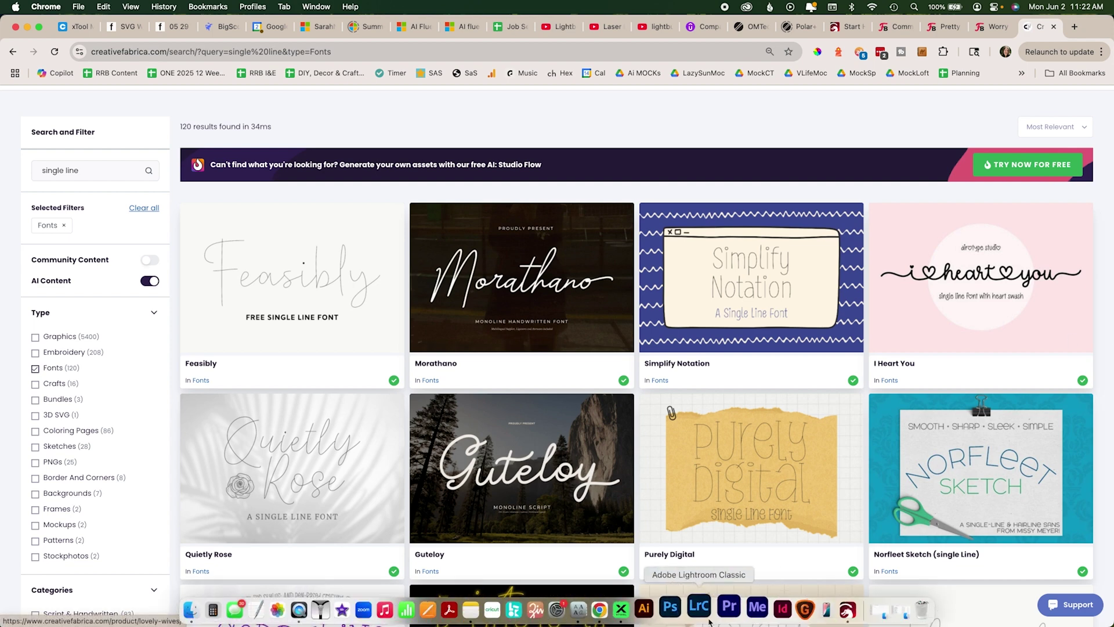
{"action": "left_click", "coordinate": [638, 608]}
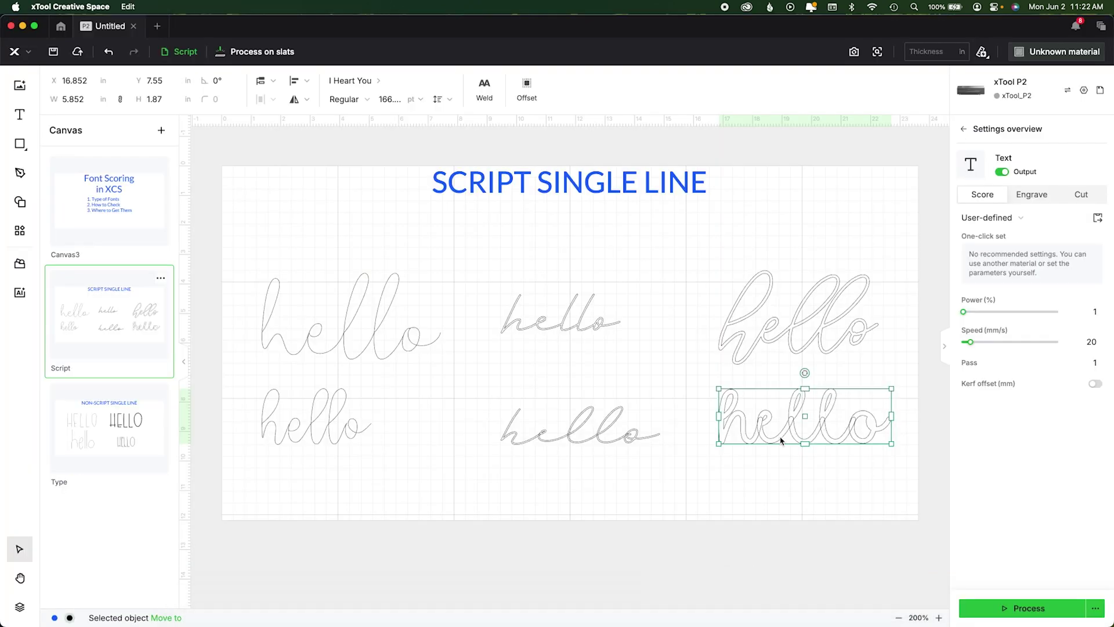
{"action": "left_click", "coordinate": [743, 525]}
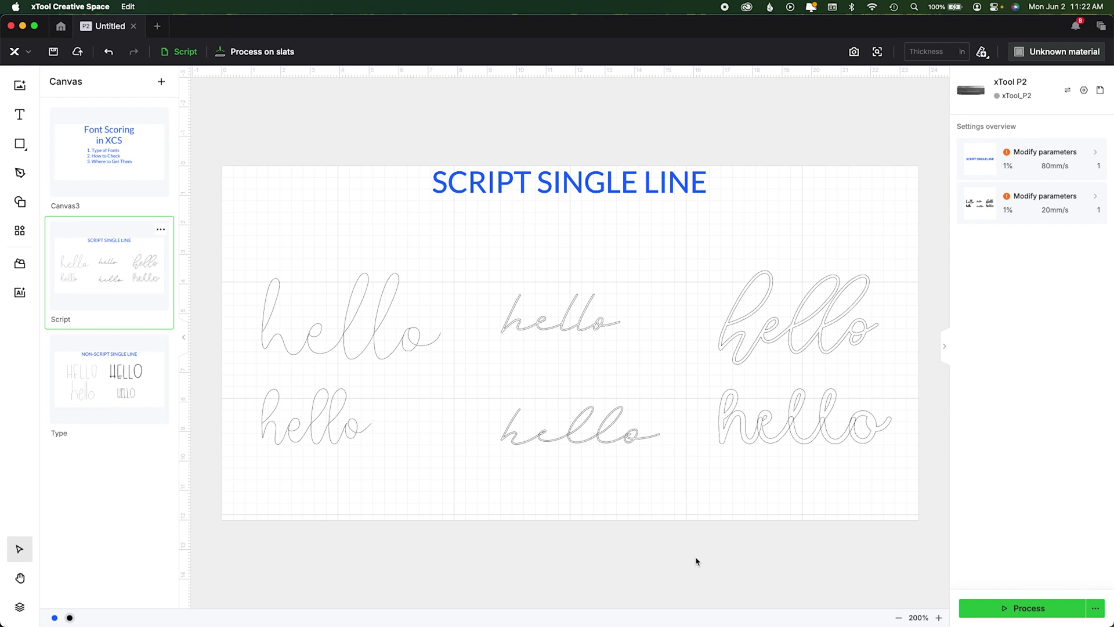
Switch to Font Book and browse the _2_Commercial Monoline Singleline collection.
{"action": "mouse_move", "coordinate": [562, 600]}
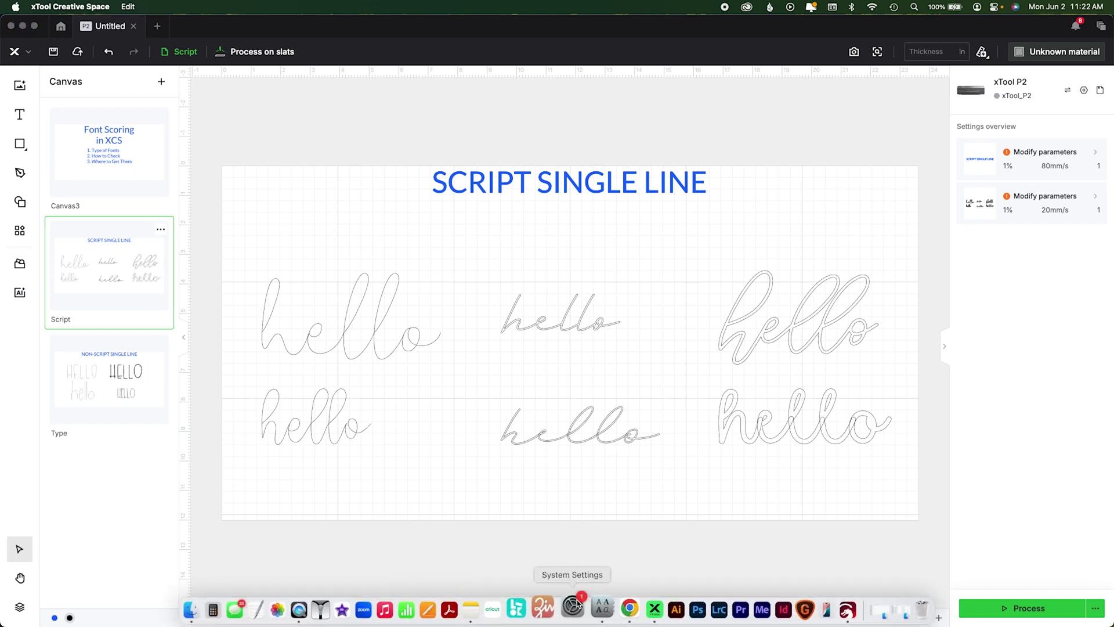
{"action": "left_click", "coordinate": [602, 607]}
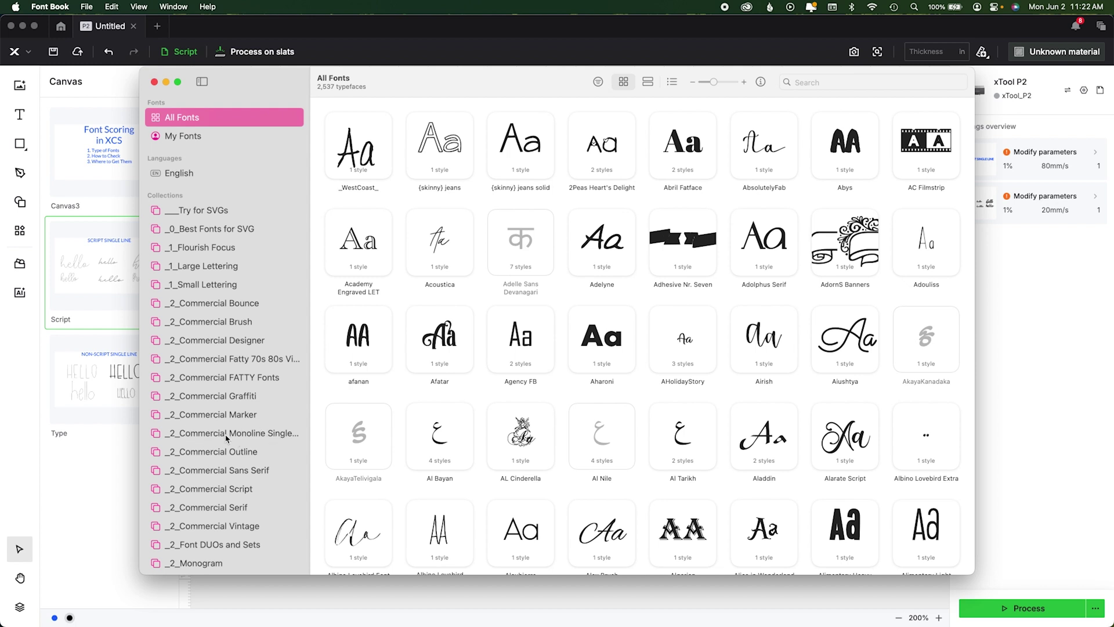
{"action": "left_click", "coordinate": [281, 438]}
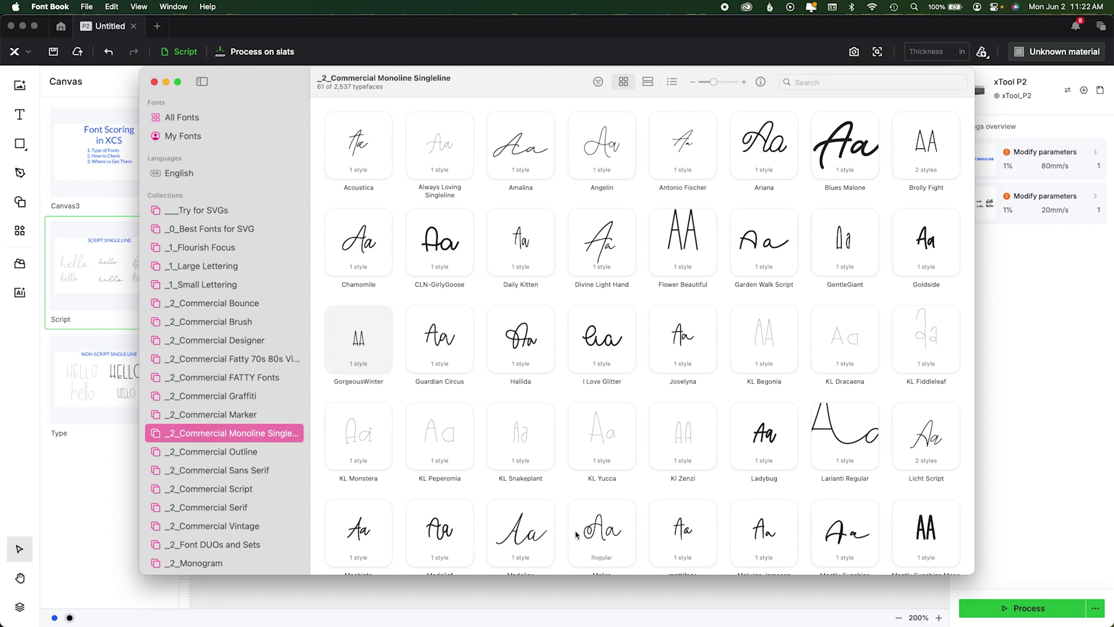
{"action": "scroll", "coordinate": [793, 518], "scroll_direction": "down", "scroll_amount": 1}
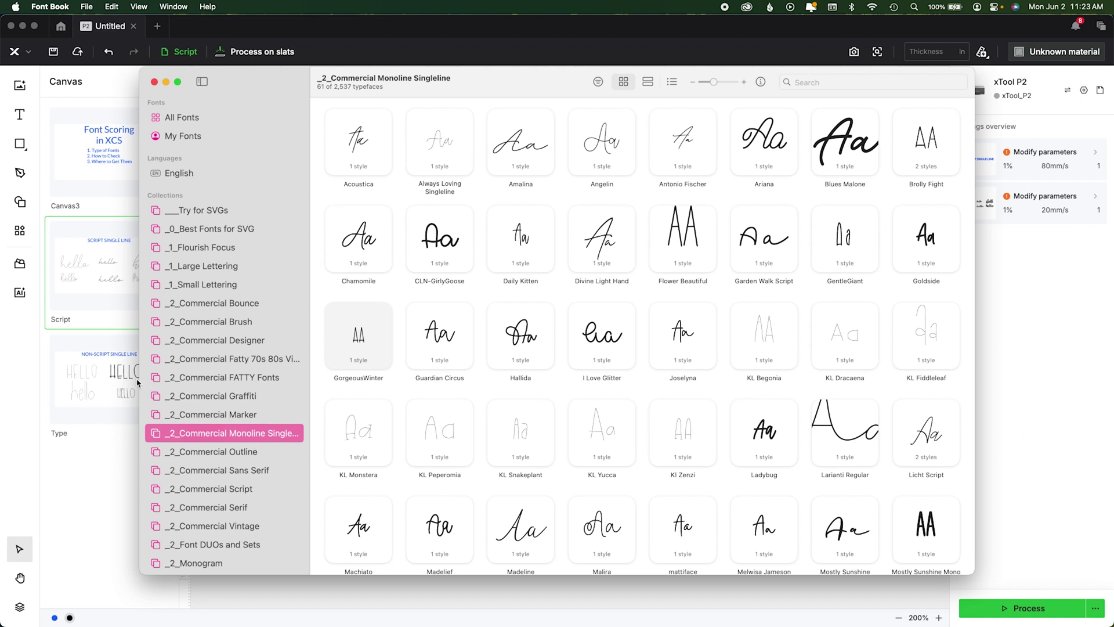
Return to xTool Creative Space and open its home page.
{"action": "left_click", "coordinate": [87, 446]}
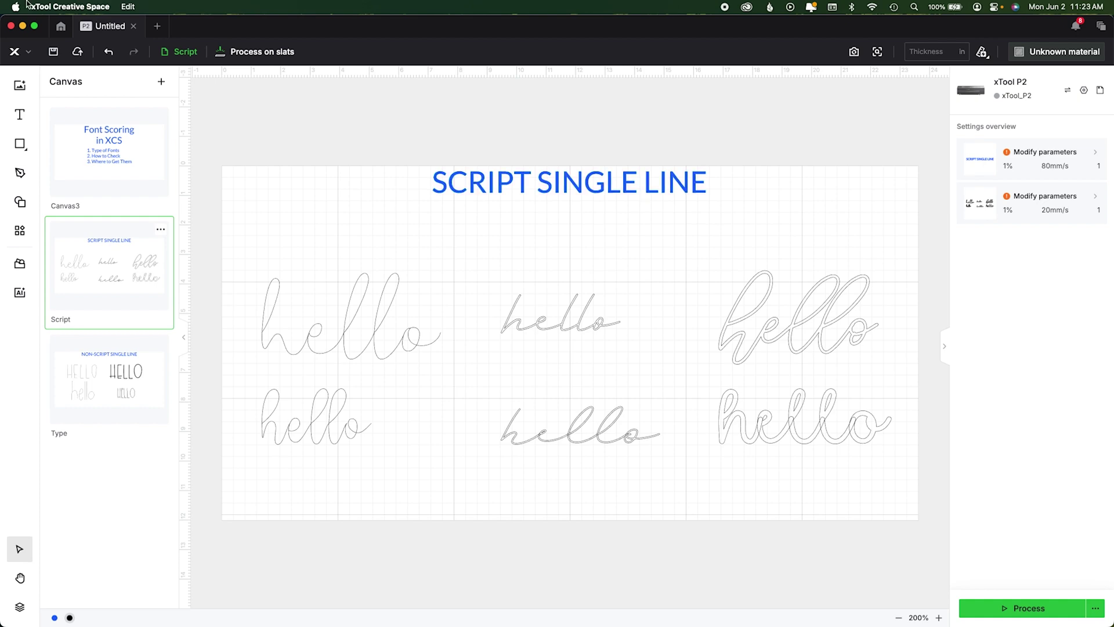
{"action": "left_click", "coordinate": [60, 26]}
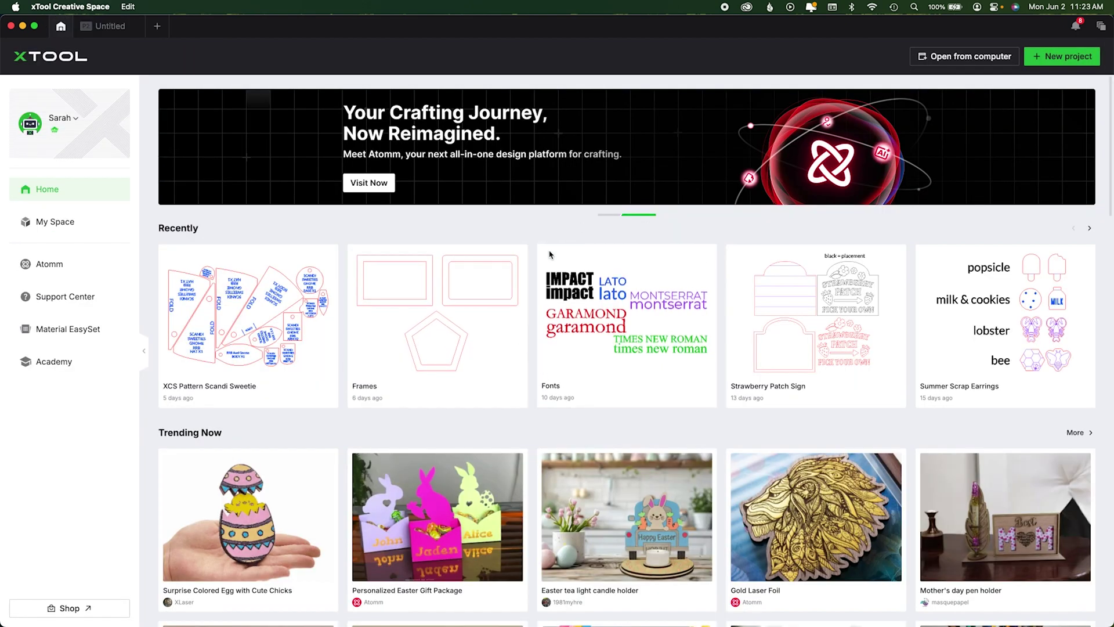